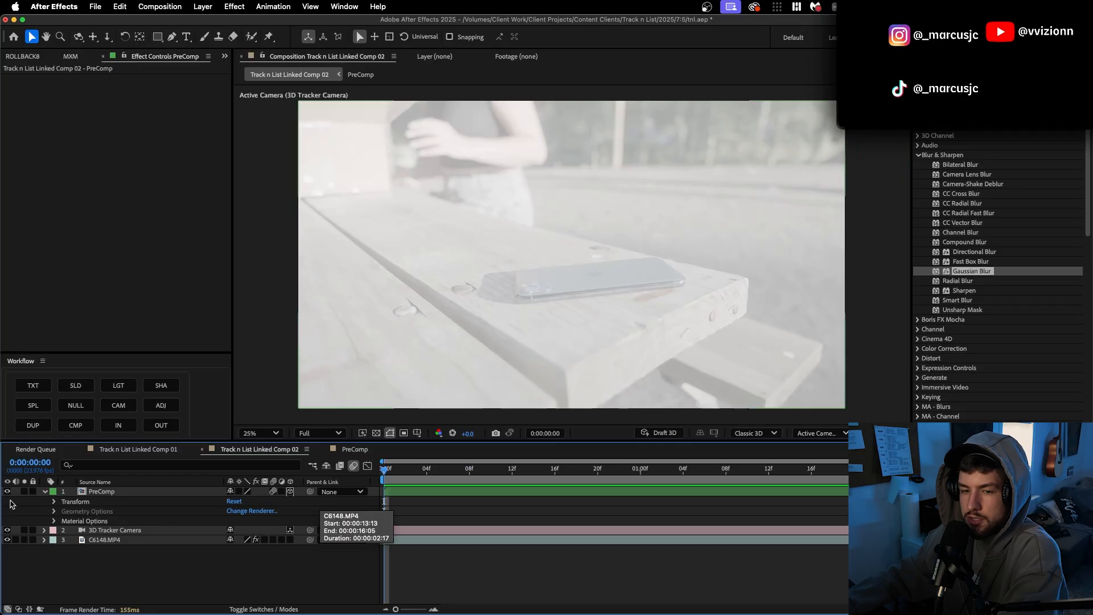
Step: Hide the PreComp and 3D Tracker Camera layers and preview the opening frames of the C6148.MP4 footage
click(6, 492)
click(7, 530)
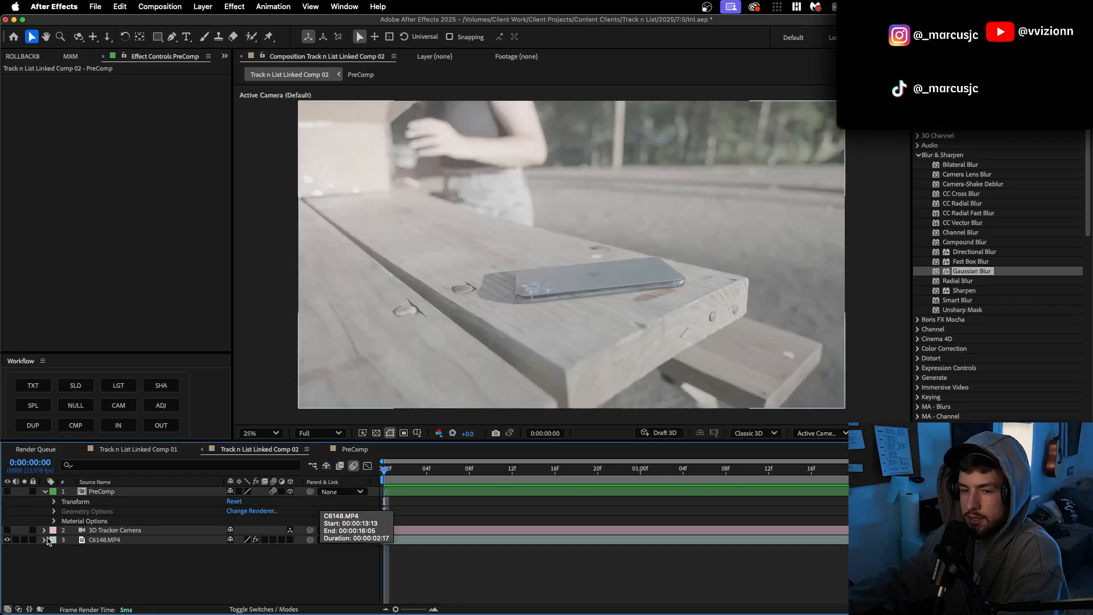
click(185, 541)
key(space)
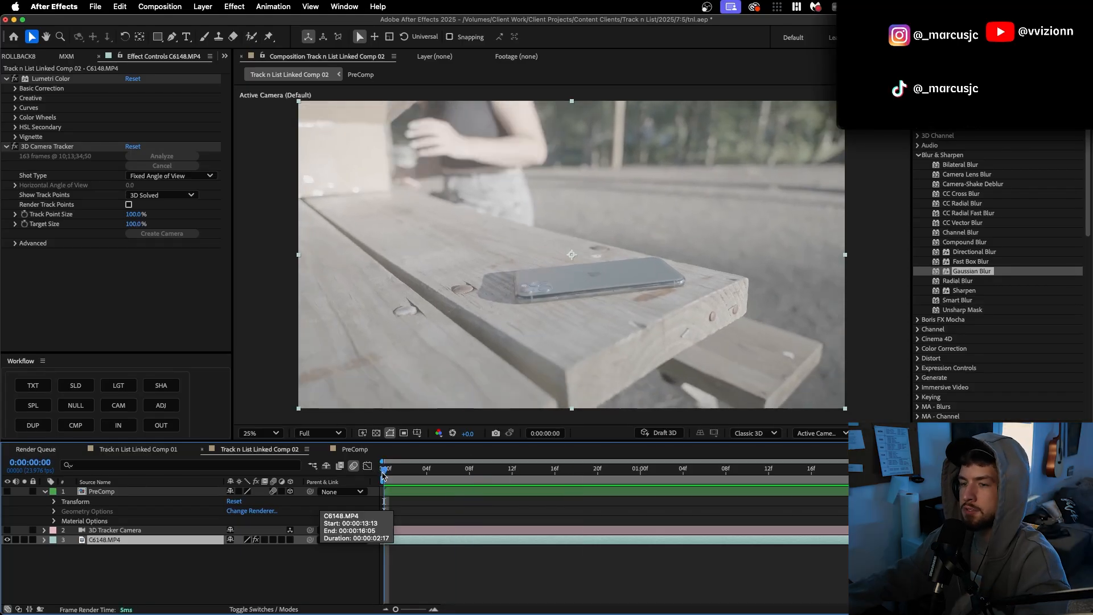
click(439, 471)
drag(438, 475, 413, 480)
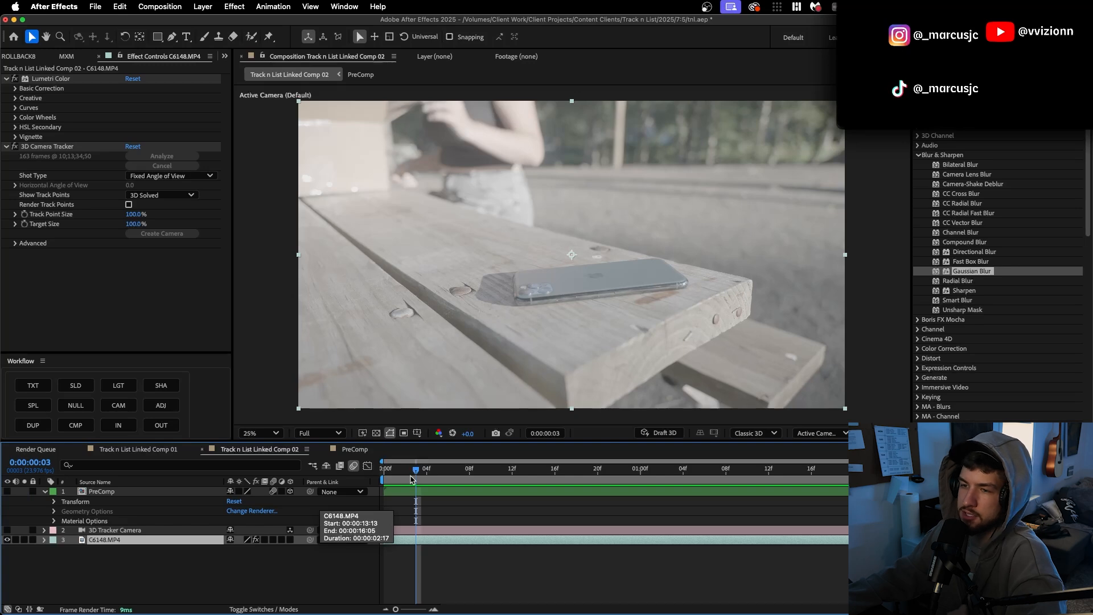
drag(415, 479, 338, 481)
click(310, 572)
Step: Set the Track Point Size of C6148.MP4's 3D Camera Tracker to 264% and play through the tracked points
click(171, 541)
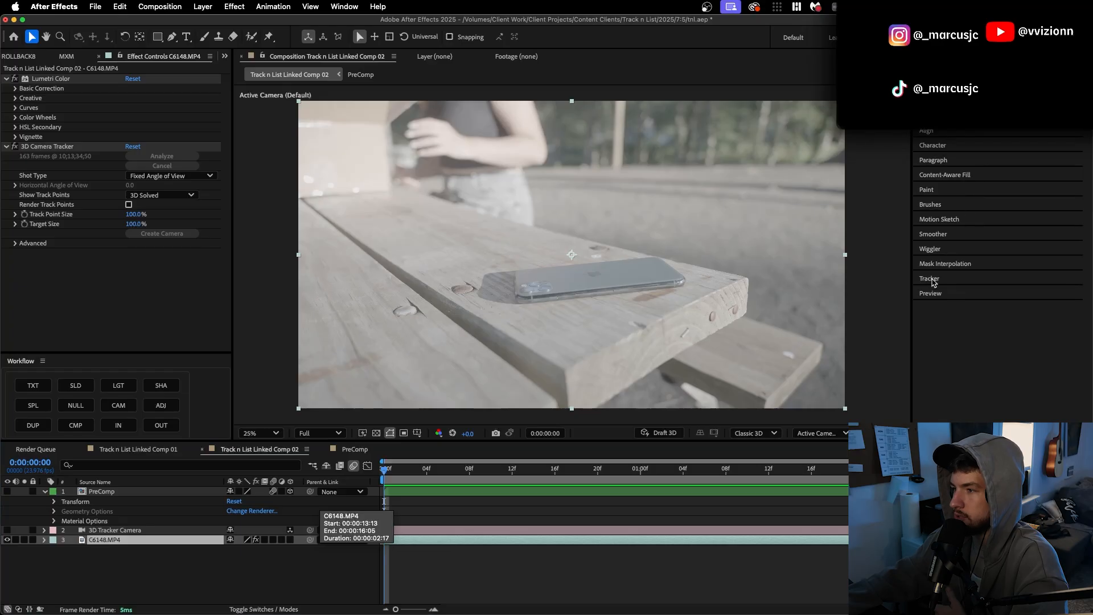
click(928, 279)
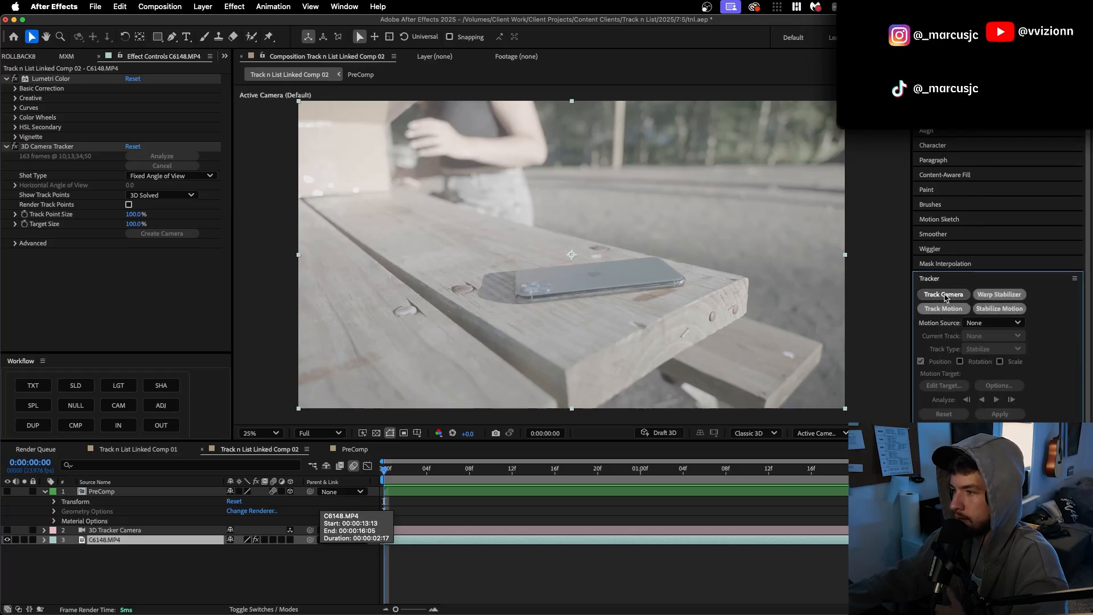
click(114, 146)
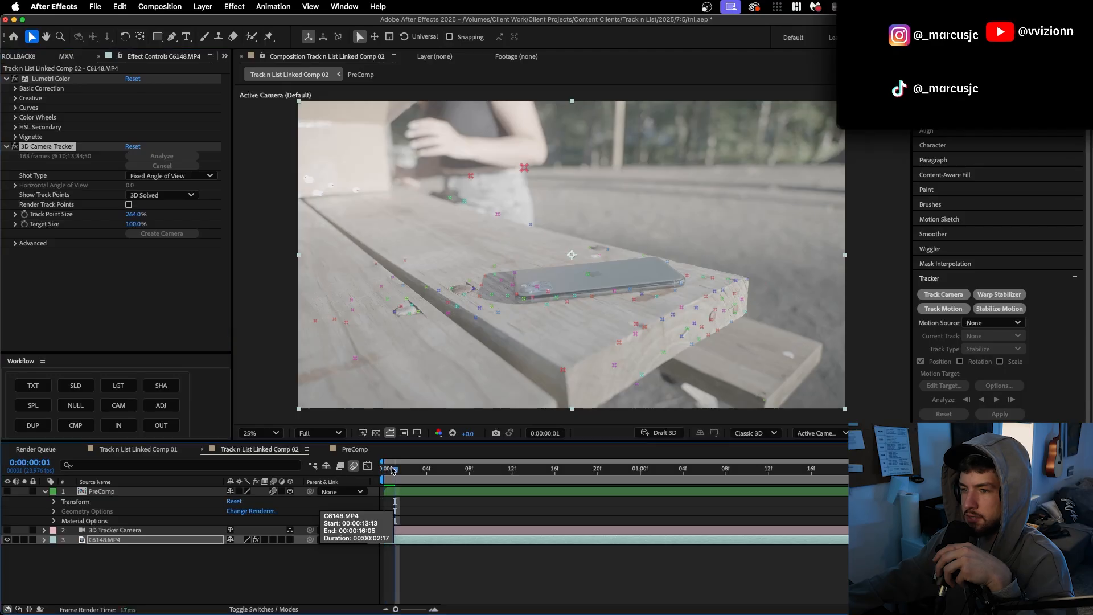
key(space)
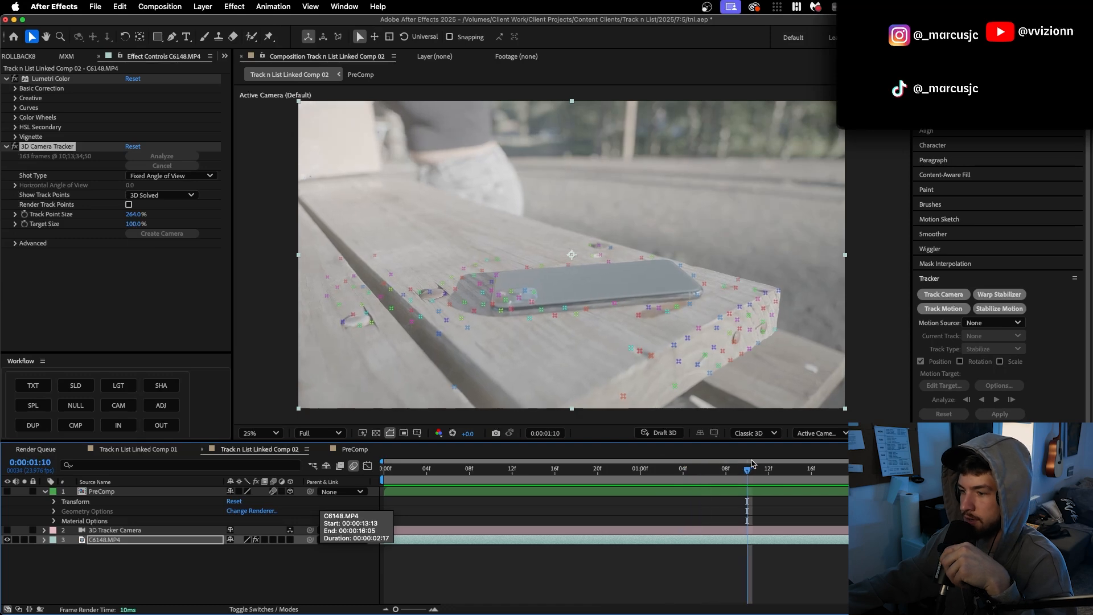
key(space)
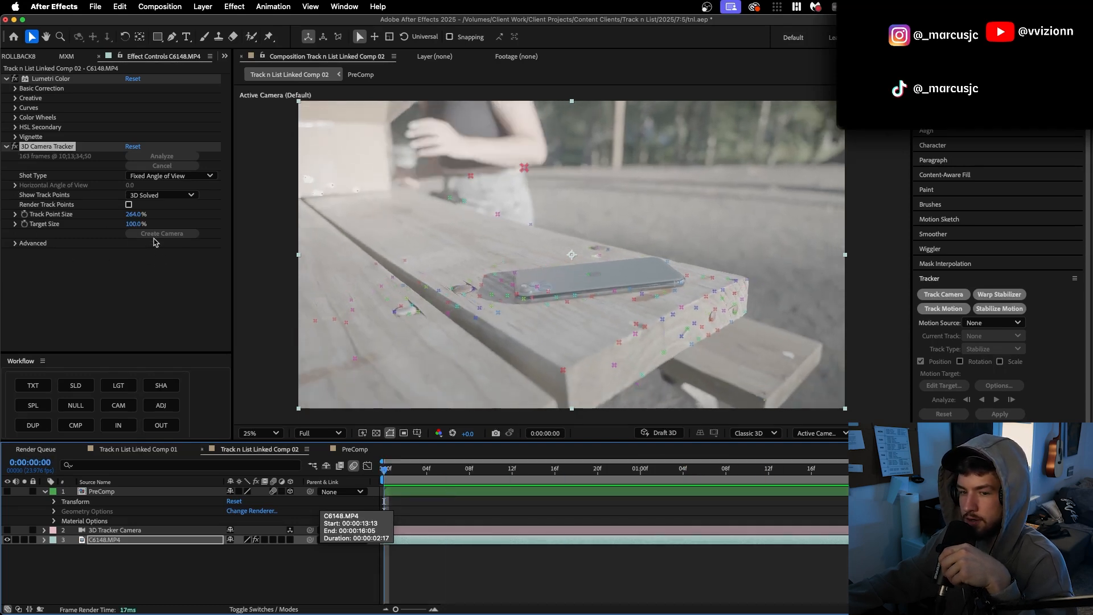
Step: Make the 3D Tracker Camera layer visible again
click(118, 530)
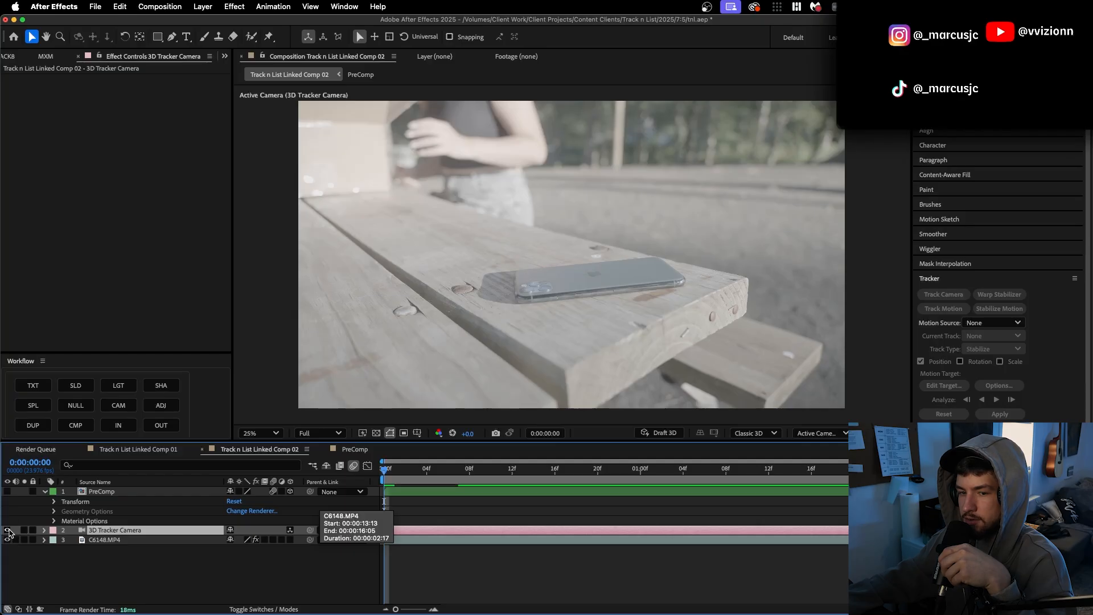
click(7, 491)
click(104, 564)
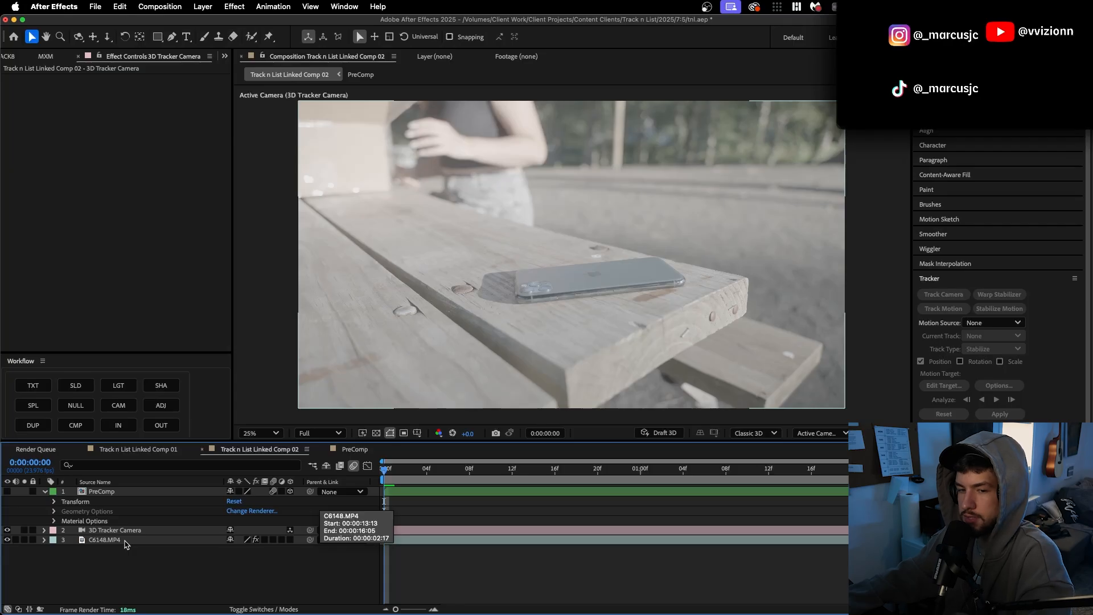
click(127, 492)
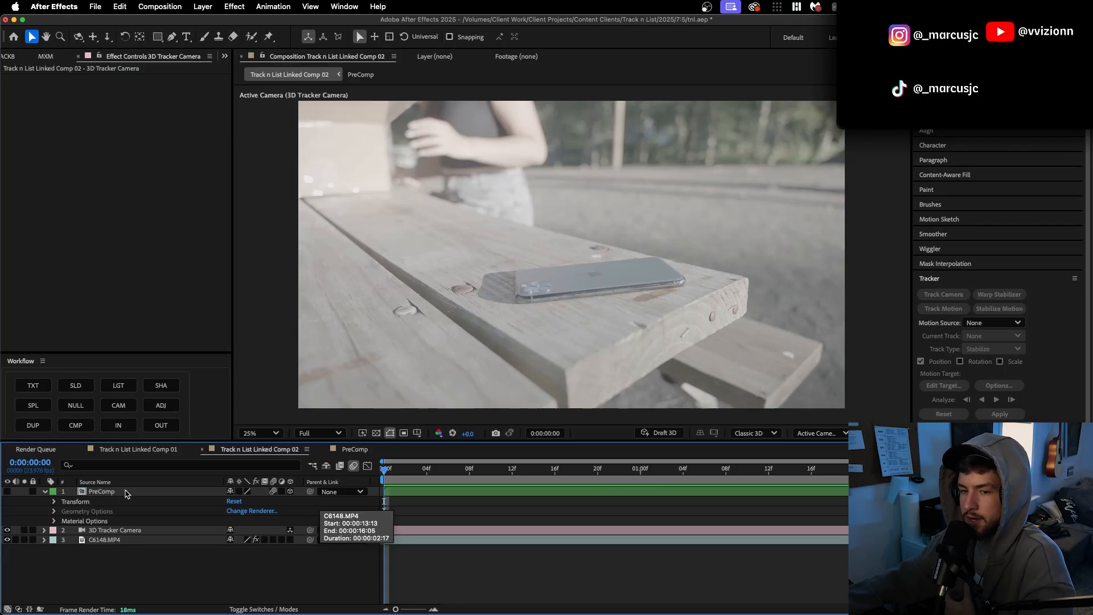
right_click(139, 565)
click(117, 548)
right_click(123, 565)
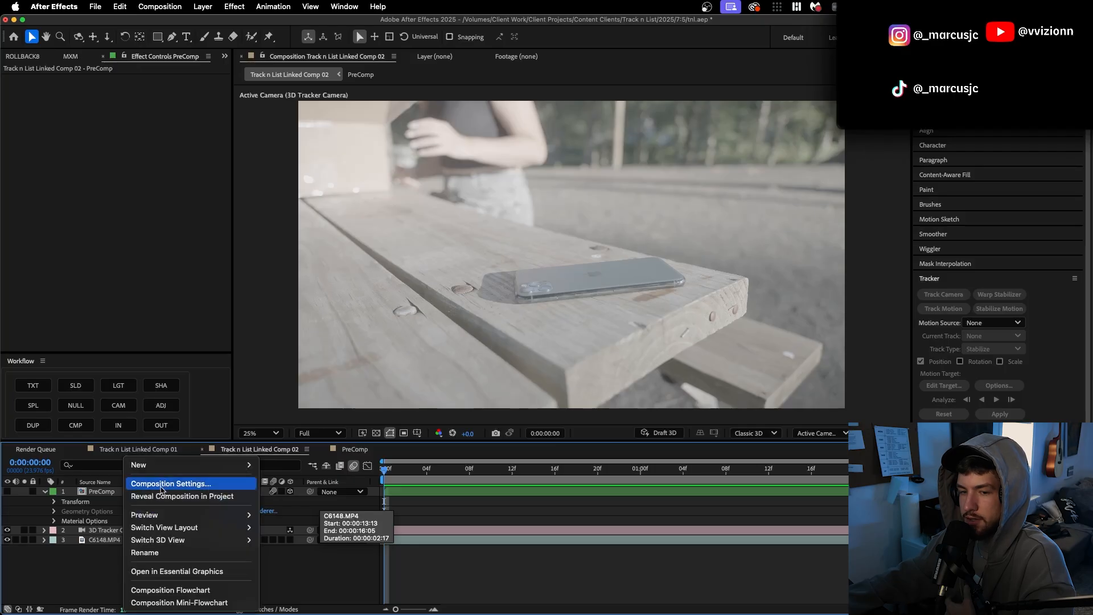
mouse_move(165, 470)
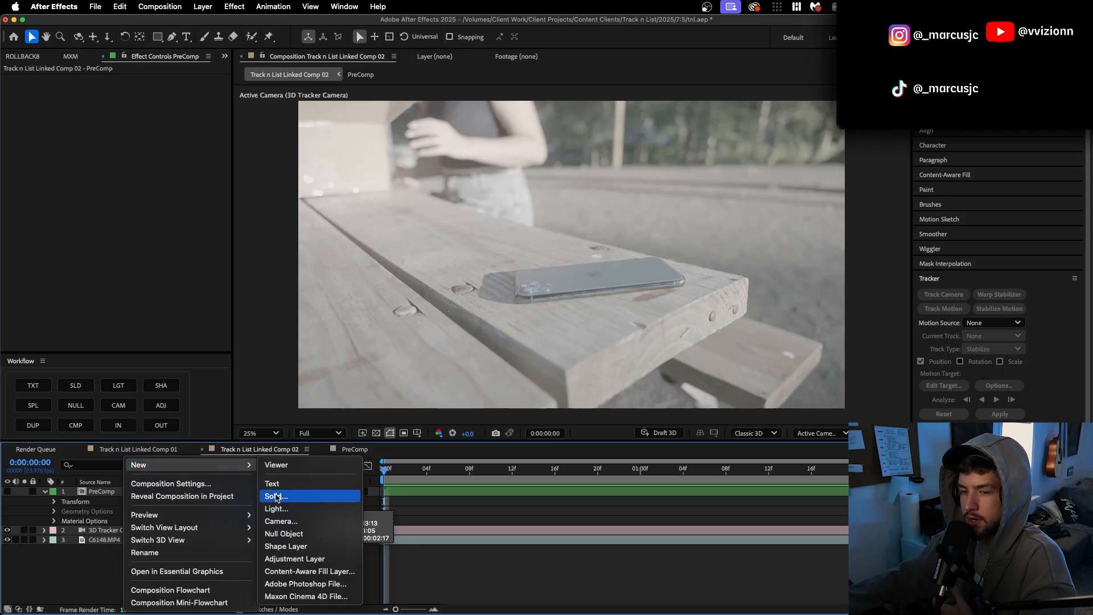
click(44, 493)
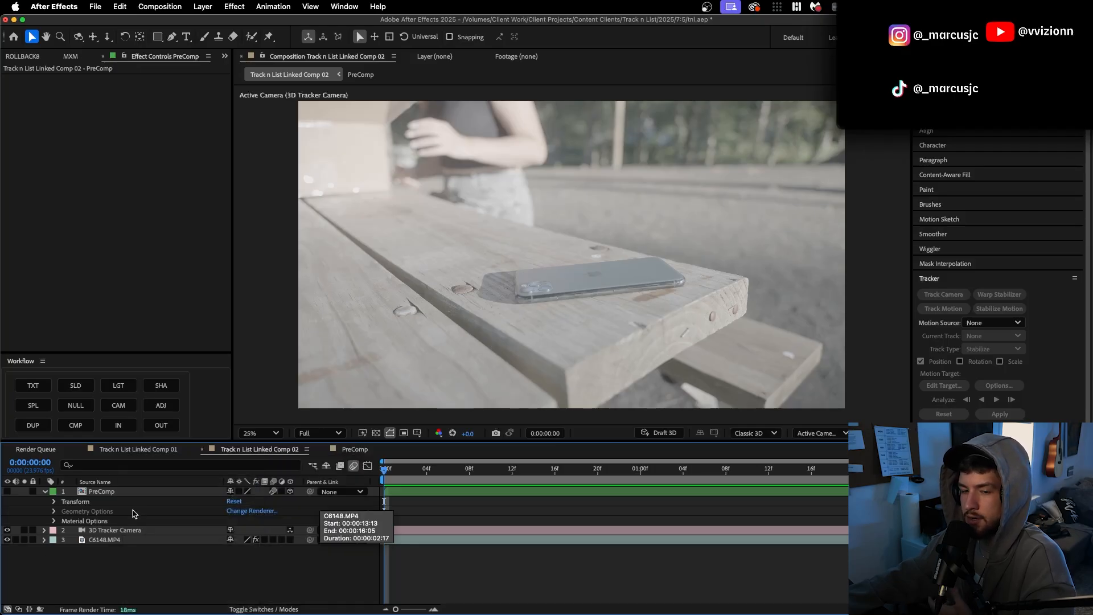
click(126, 493)
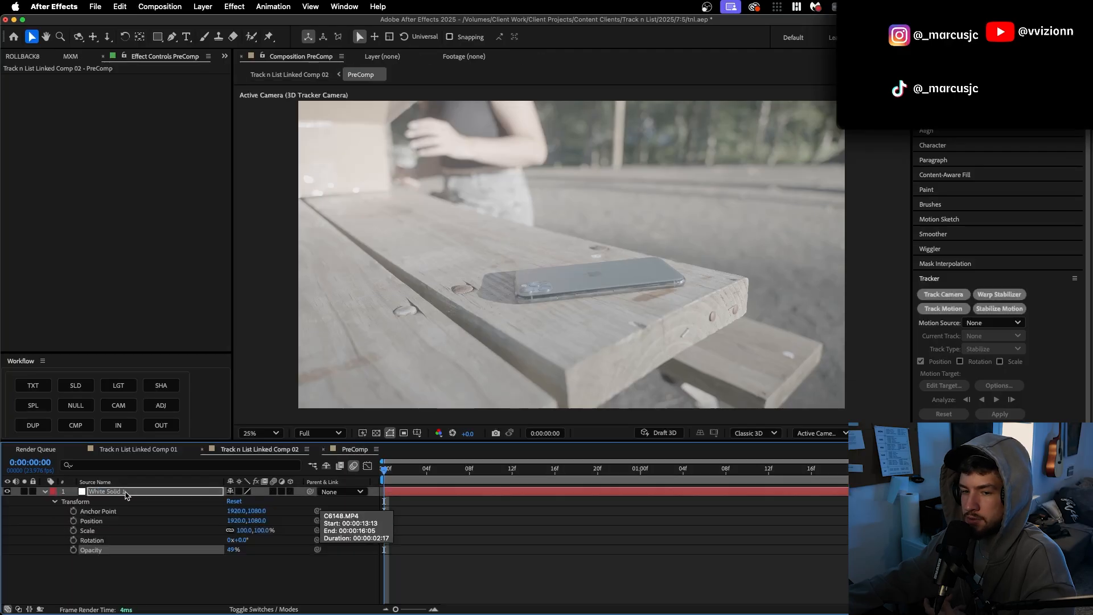
right_click(159, 494)
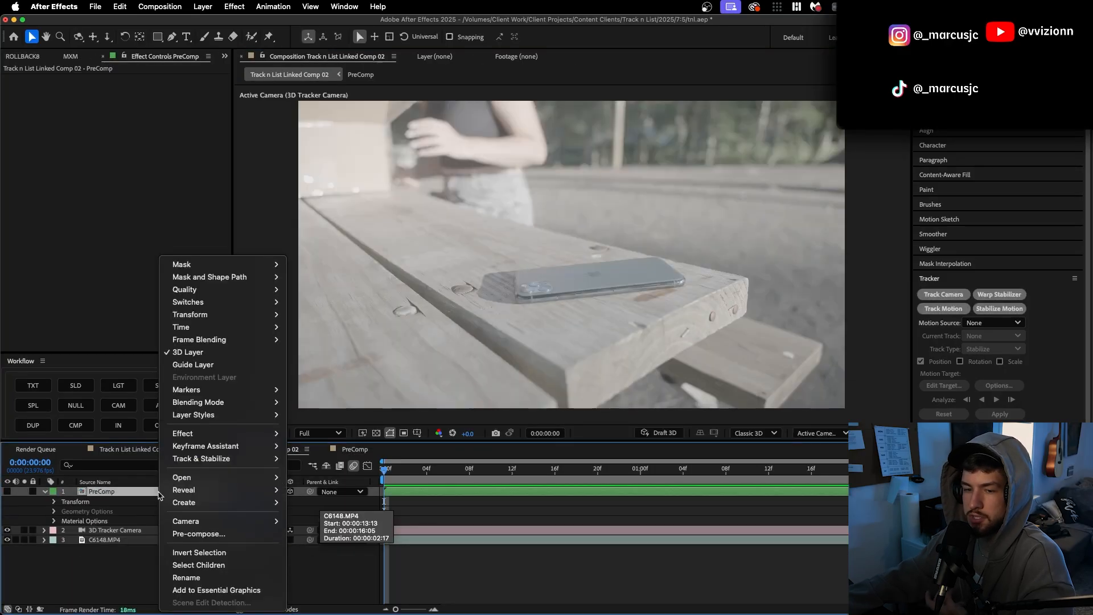
click(116, 567)
click(117, 566)
Step: Make the PreComp layer visible again and open its composition with White Solid 1 selected
click(7, 492)
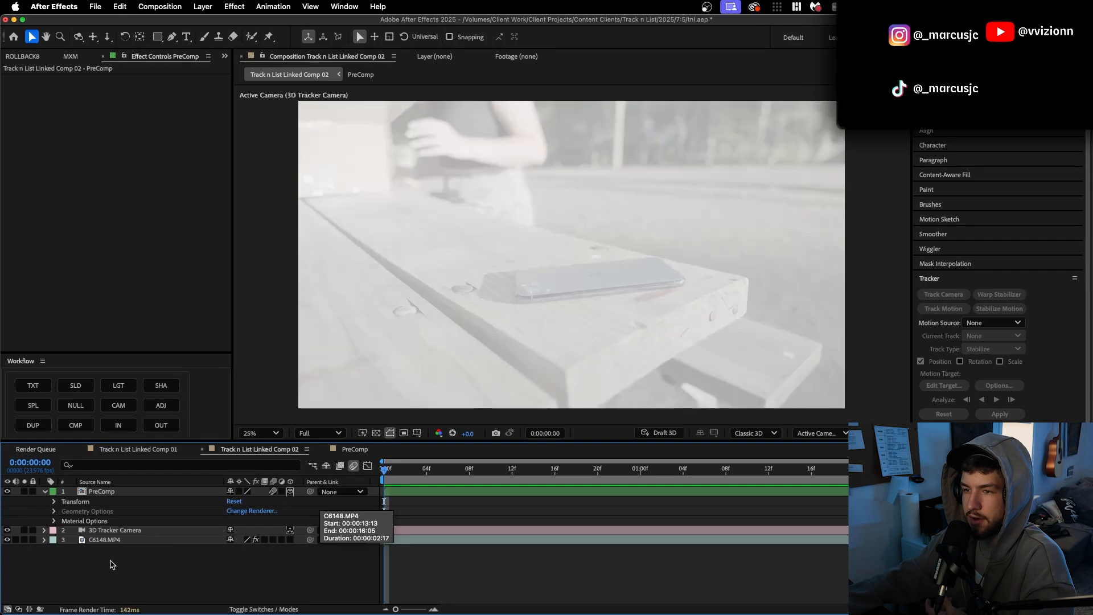
mouse_move(389, 475)
mouse_down()
mouse_move(777, 472)
mouse_move(383, 473)
mouse_up()
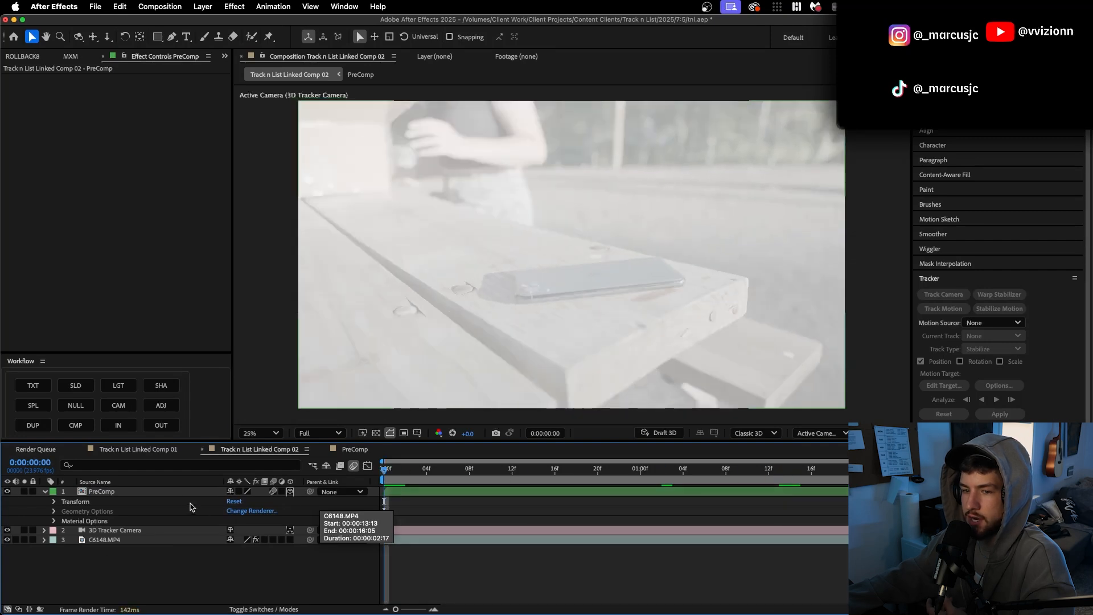
double_click(182, 492)
click(123, 564)
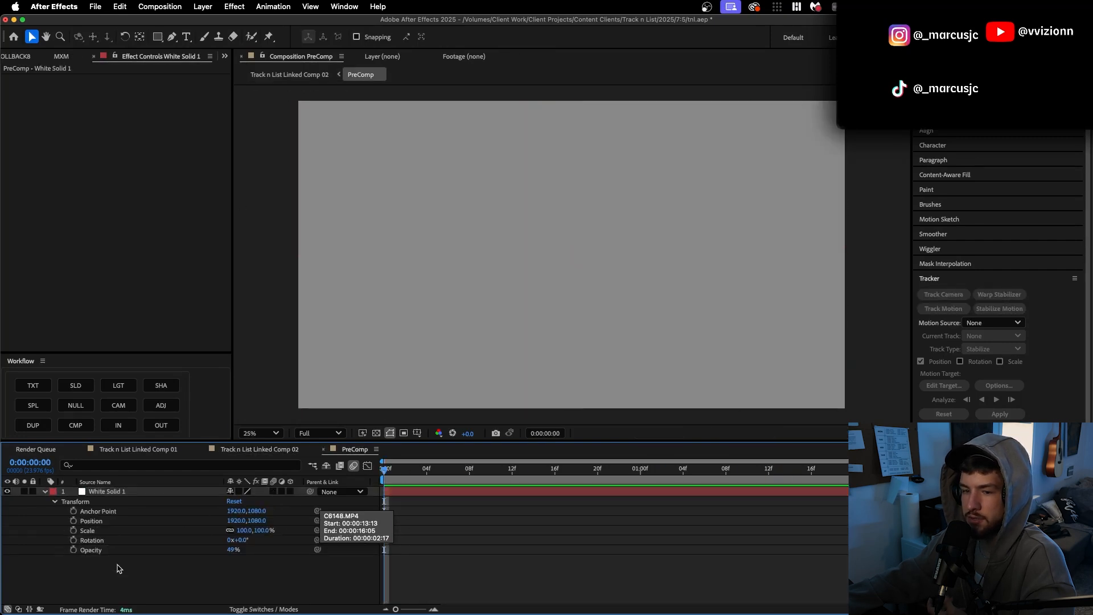
click(176, 491)
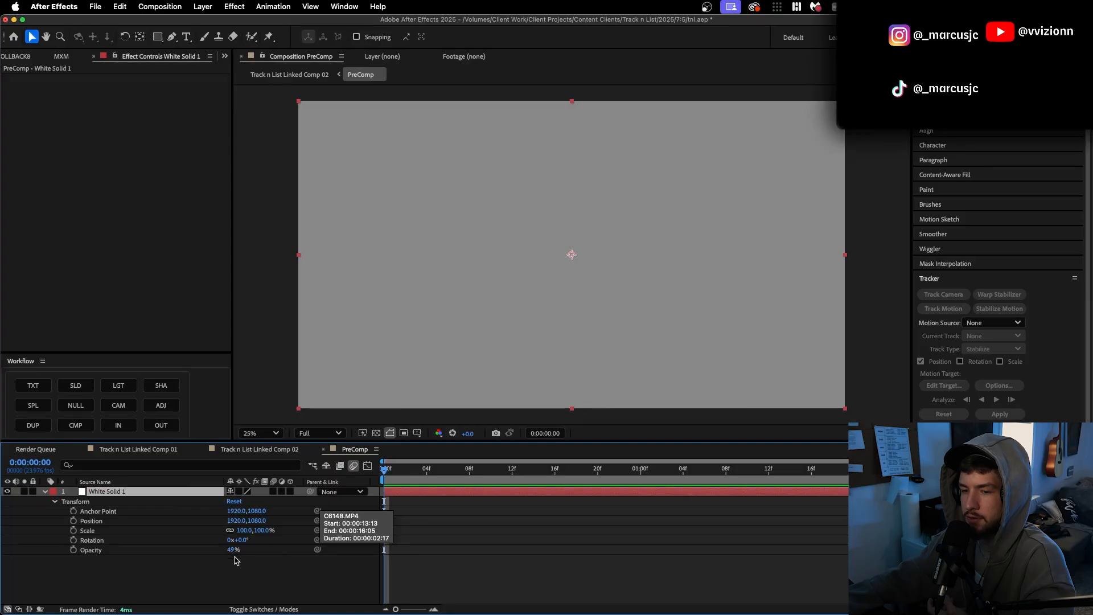
Step: Switch to Chrome and examine the Instagram notification banner in the image results as a design reference
drag(558, 239, 215, 10)
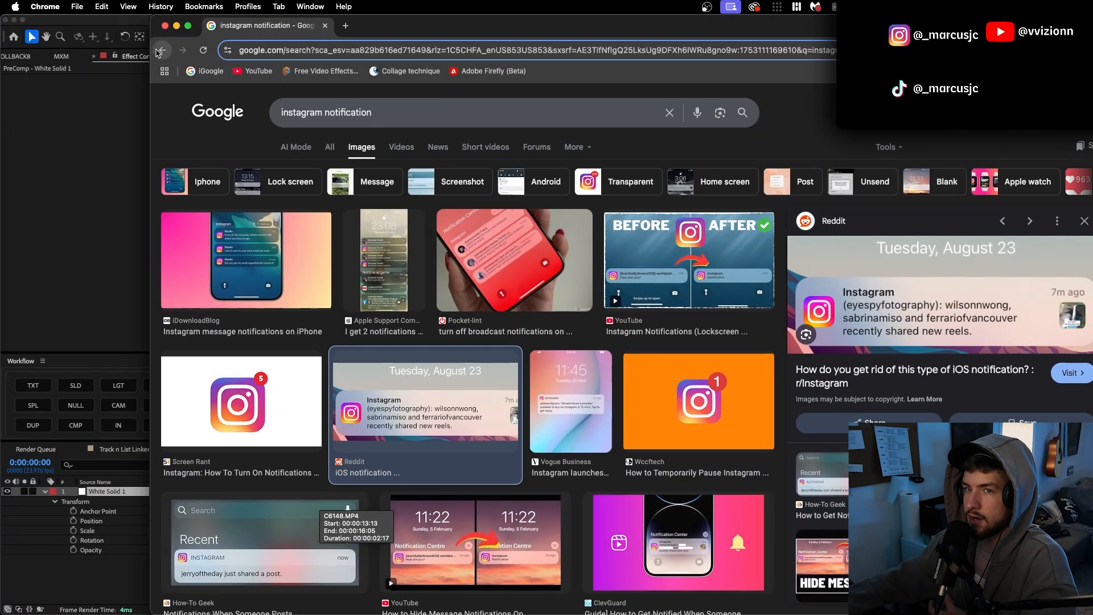
drag(151, 57, 206, 58)
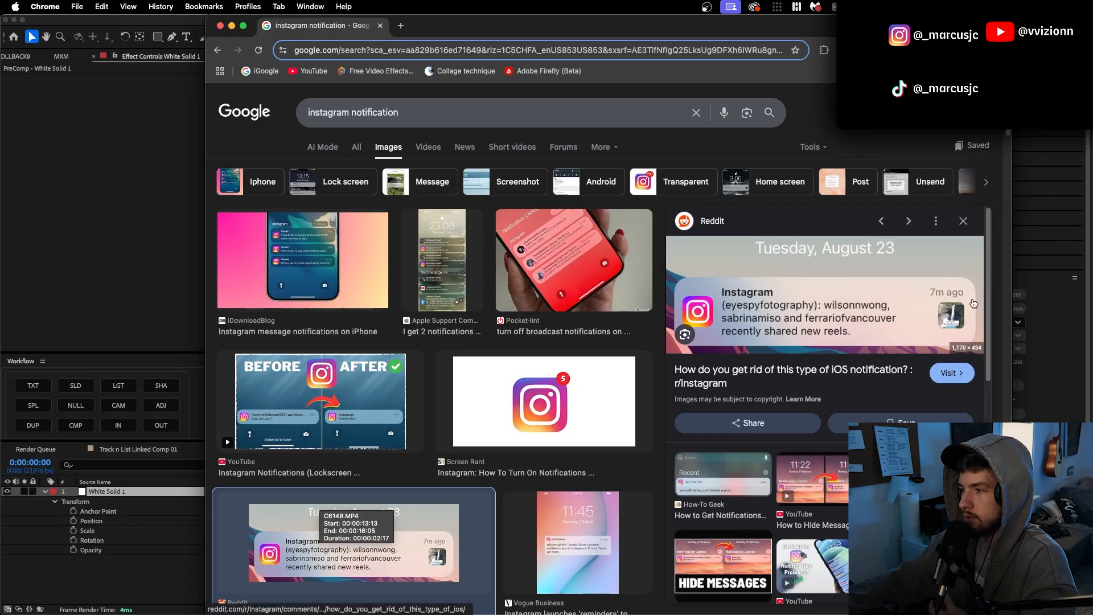
scroll(828, 279, down, 1)
scroll(828, 279, up, 1)
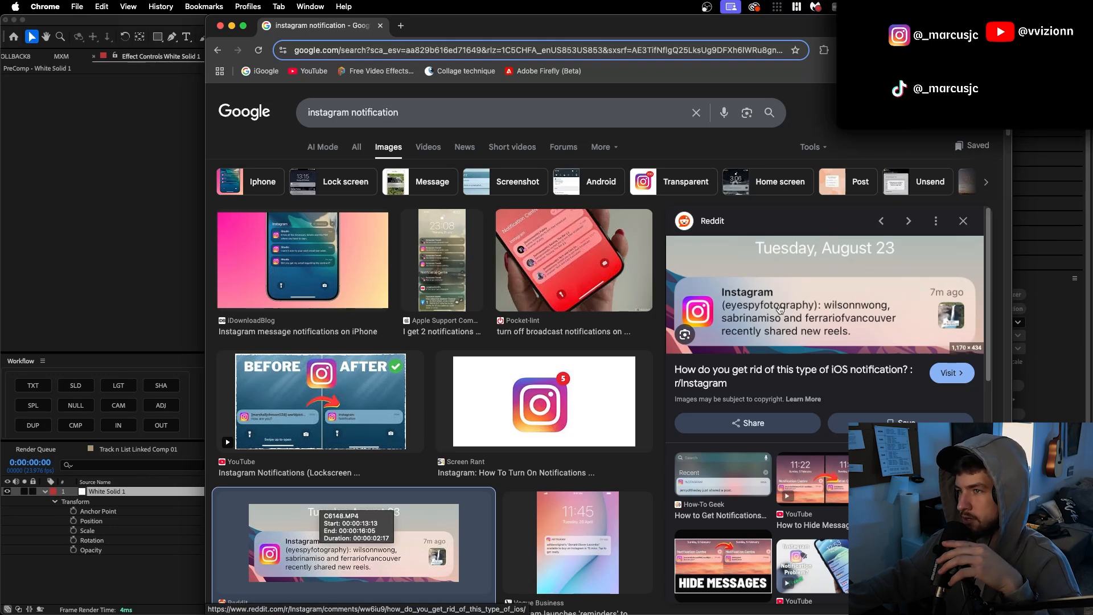
Step: Switch back to After Effects, bring gnm6u0qrgkj91.jpg into PreComp above White Solid 1, and enlarge it to nearly the frame's width
drag(343, 28, 1092, 370)
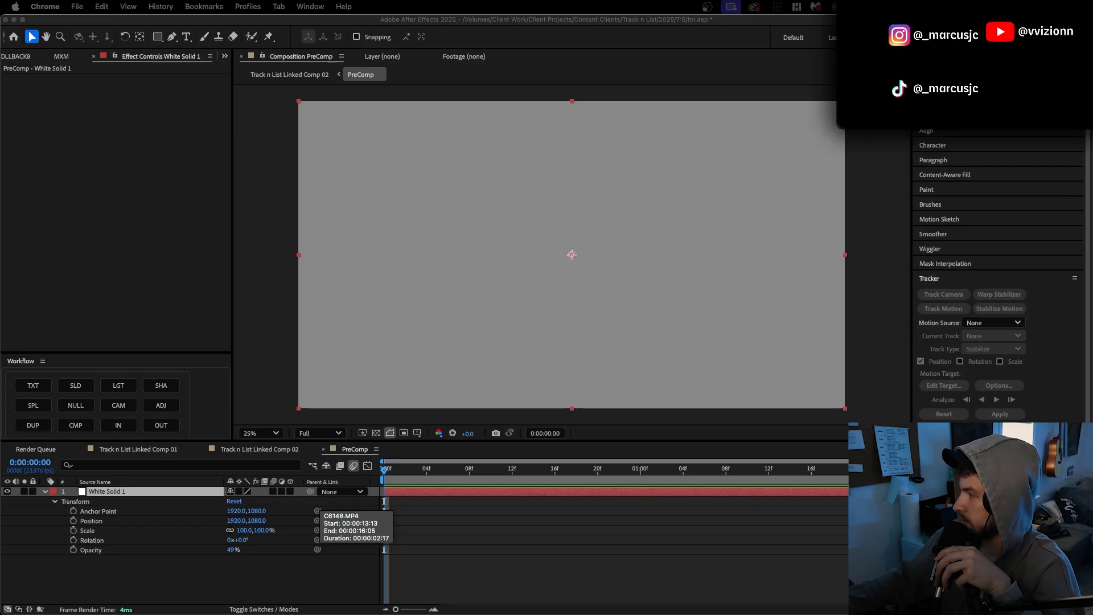
click(233, 563)
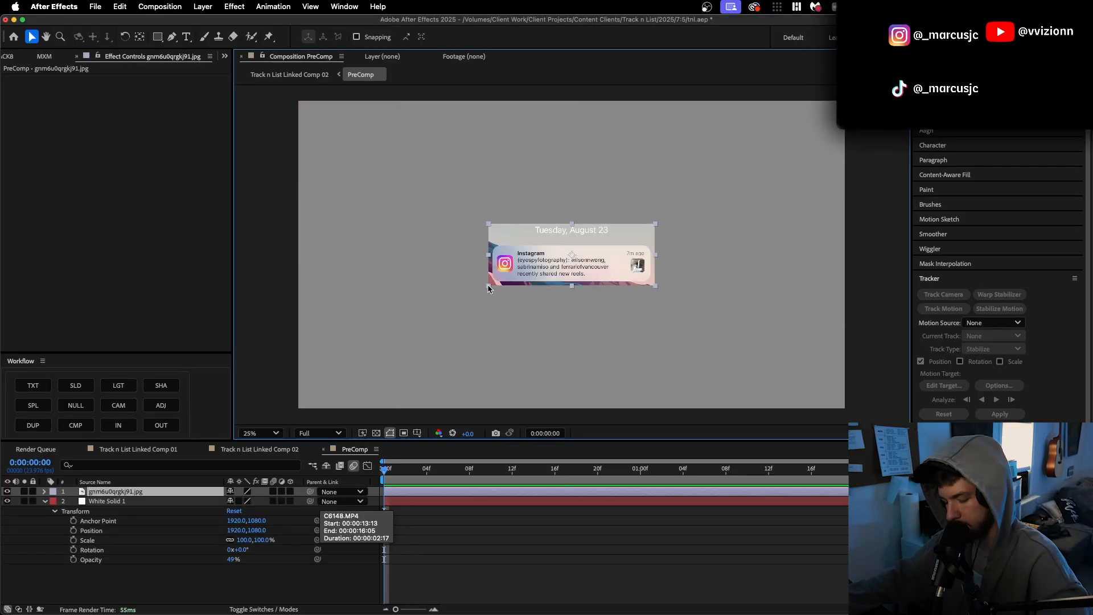
drag(489, 286, 385, 356)
Step: Mask White Solid 1 with a rounded rectangle traced over the notification banner in the reference image
click(107, 501)
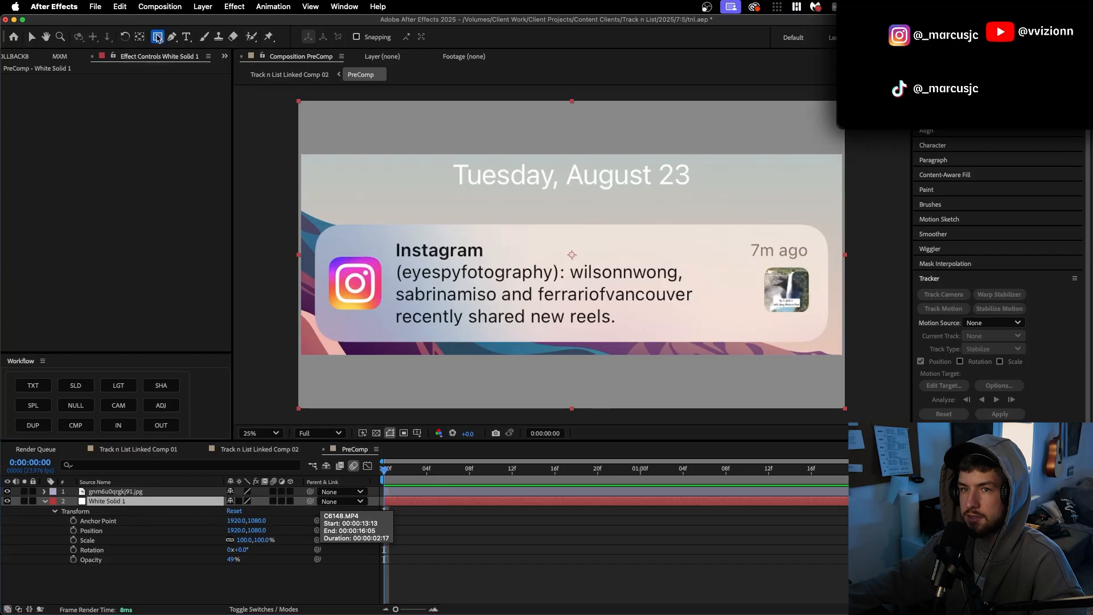
click(157, 37)
click(182, 52)
drag(319, 229, 823, 336)
key(v)
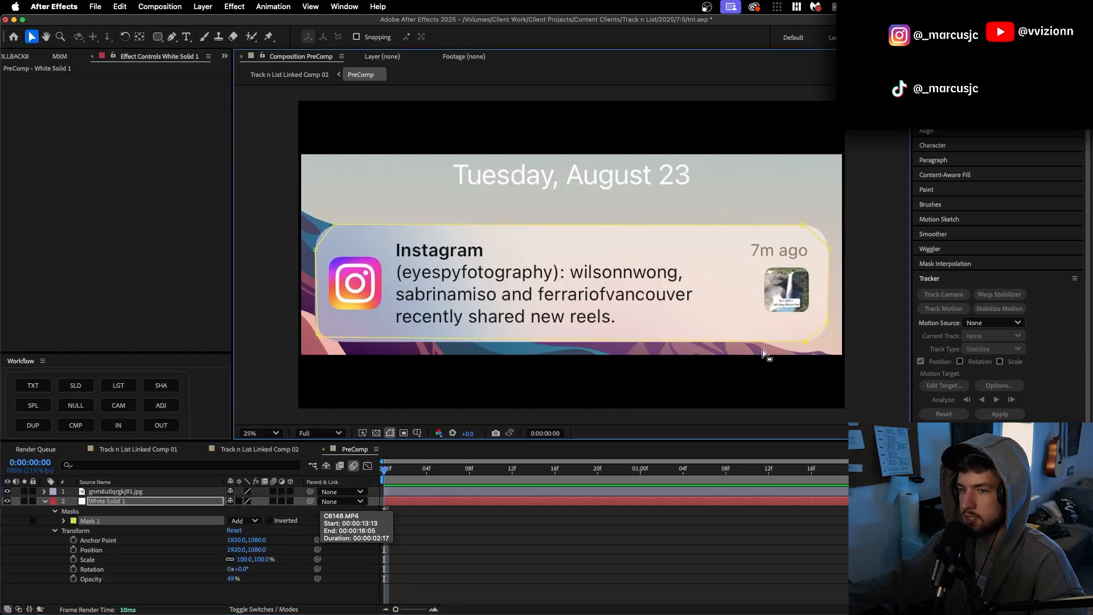
Step: Refine the mask's corner points to fit the banner, and center the masked White Solid 1 in the frame with the reference image hidden
drag(320, 338, 339, 342)
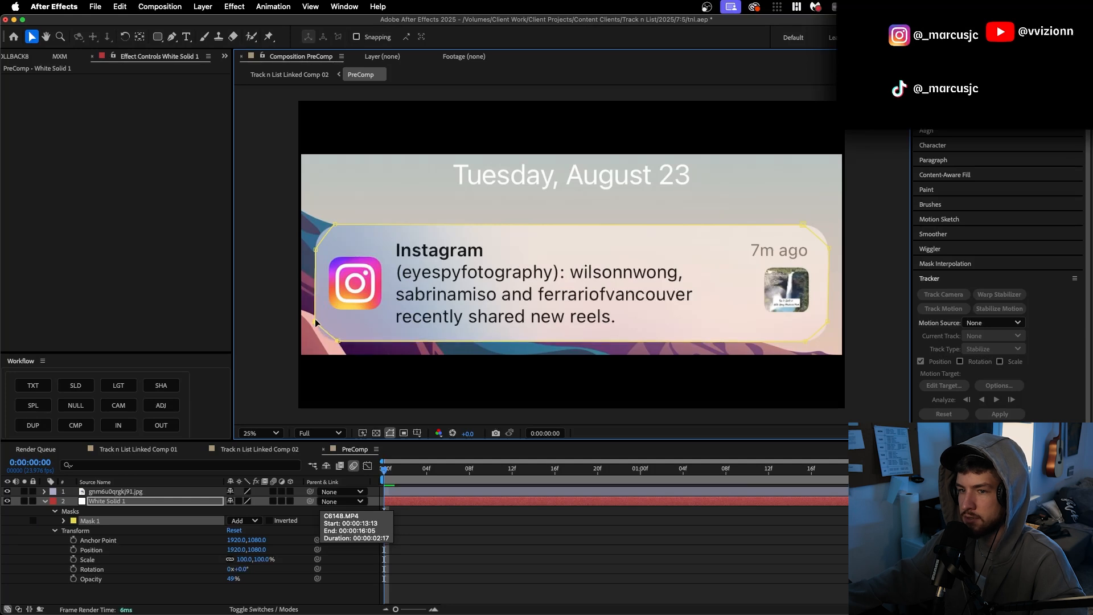
scroll(316, 263, up, 2)
drag(315, 262, 625, 275)
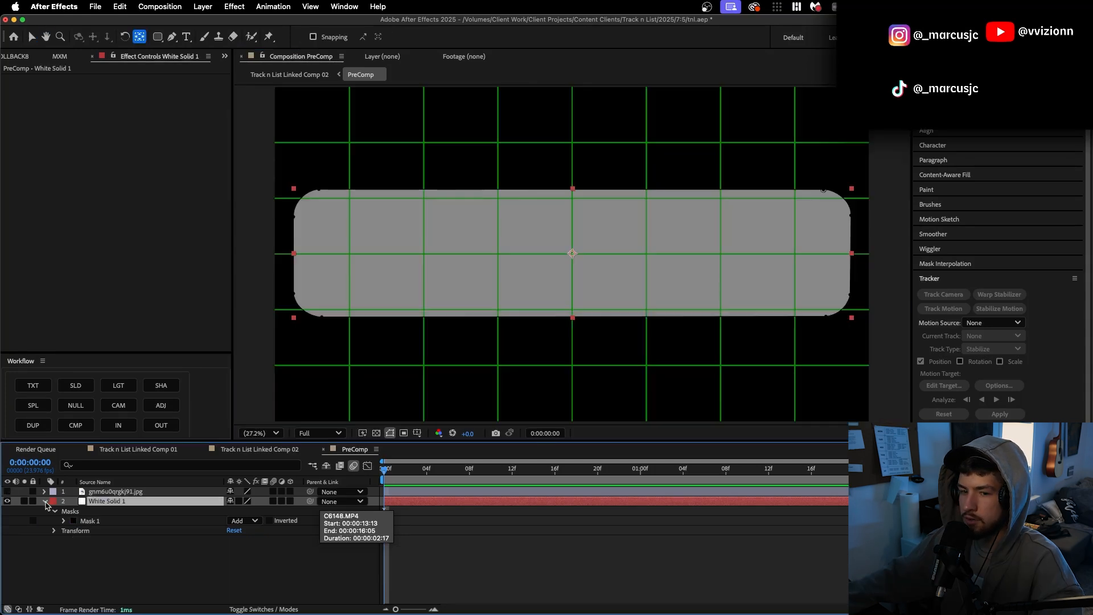
click(45, 502)
click(137, 525)
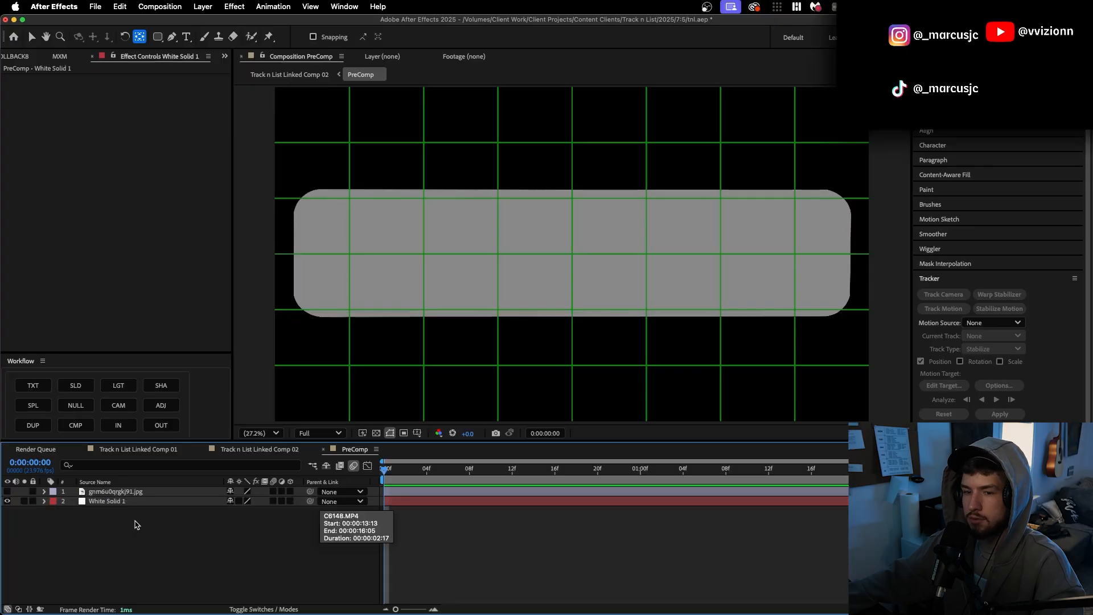
click(162, 501)
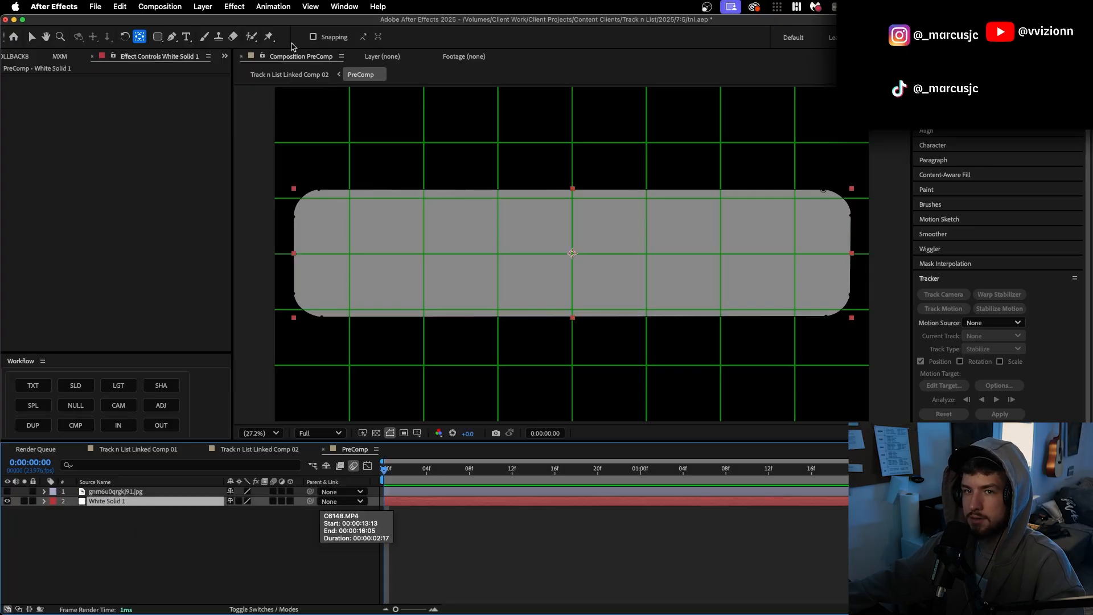
key(v)
Step: Check the rounded panel over the footage in Track n List Linked Comp 02 and against the reference image in PreComp
click(289, 74)
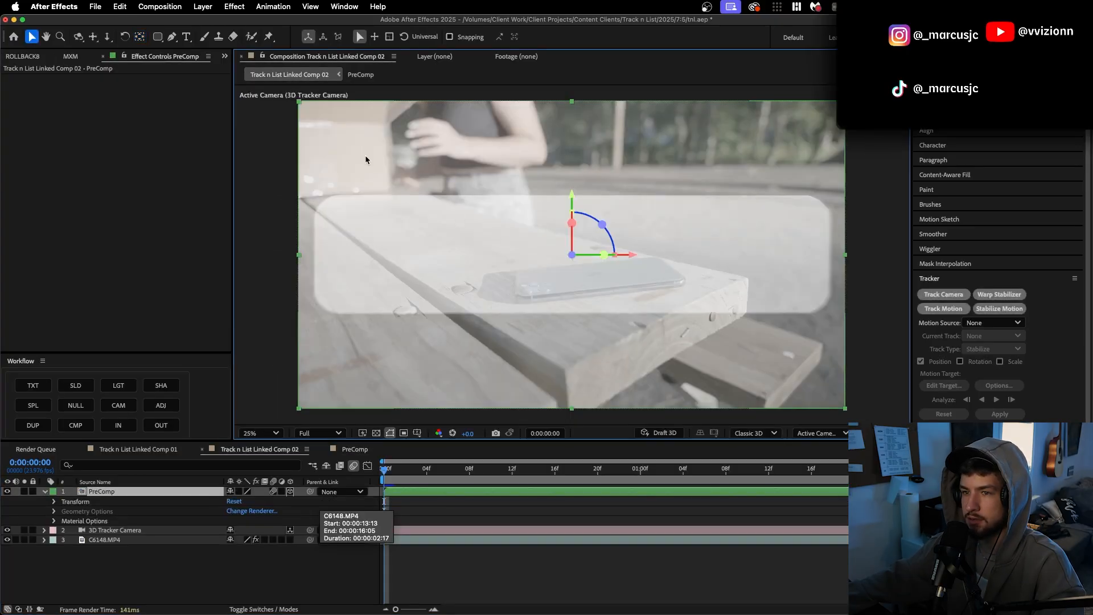
click(369, 77)
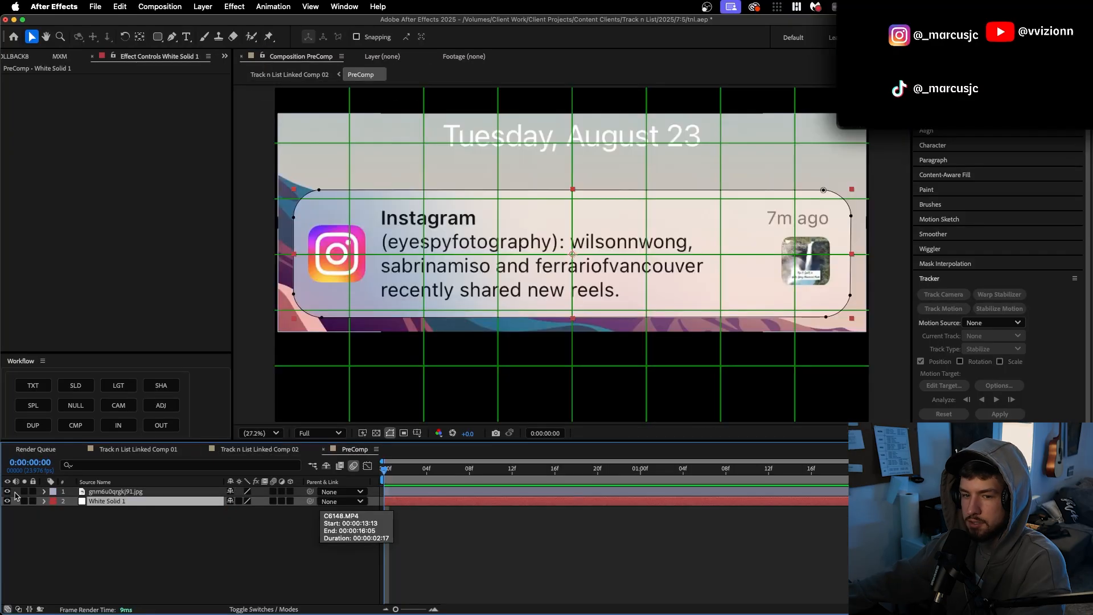
click(8, 492)
Step: Add a text layer reading "Track N List" to PreComp, with the reference image hidden
click(107, 524)
right_click(109, 524)
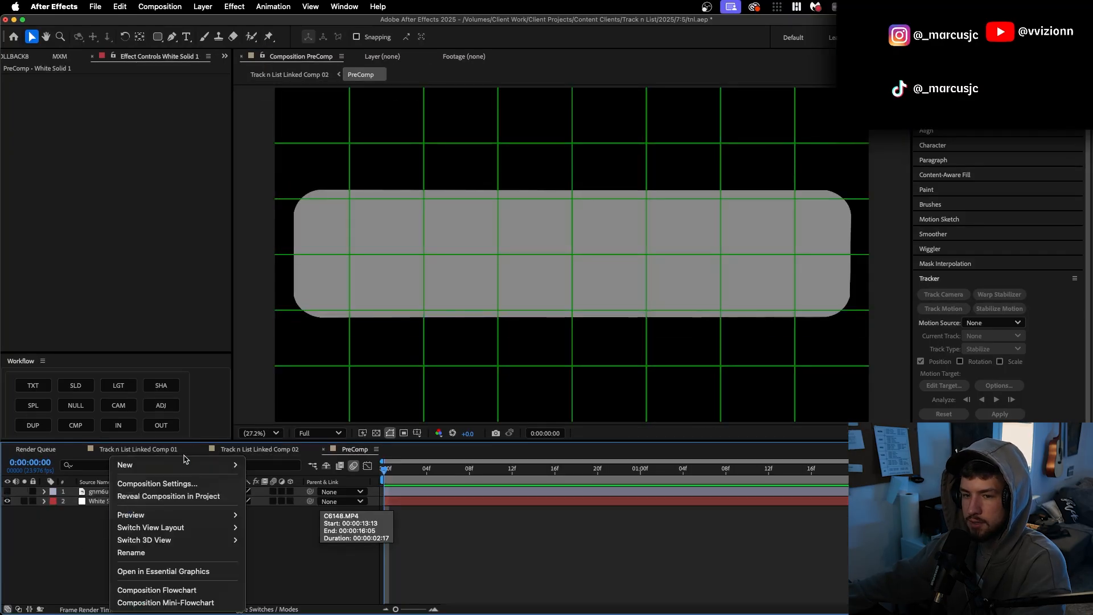
mouse_move(192, 466)
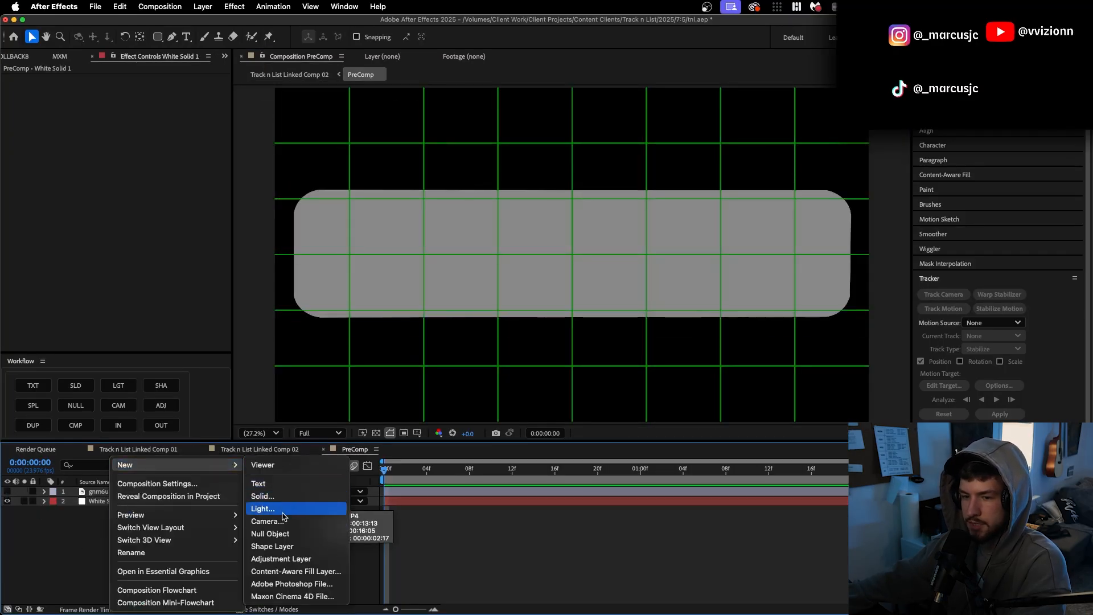
click(281, 484)
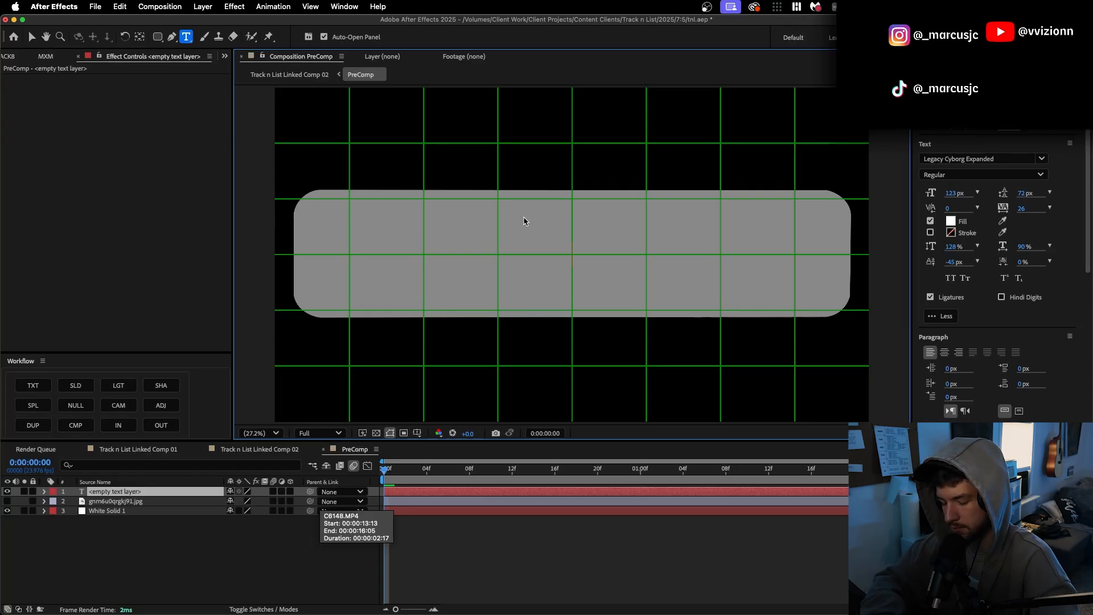
text(Tra)
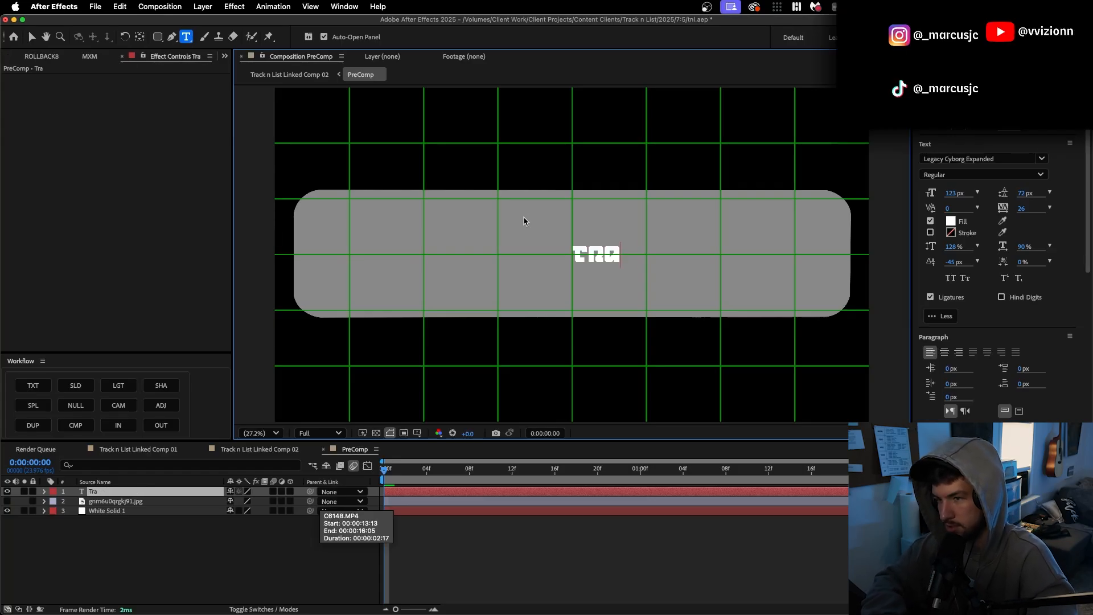
text(ck N)
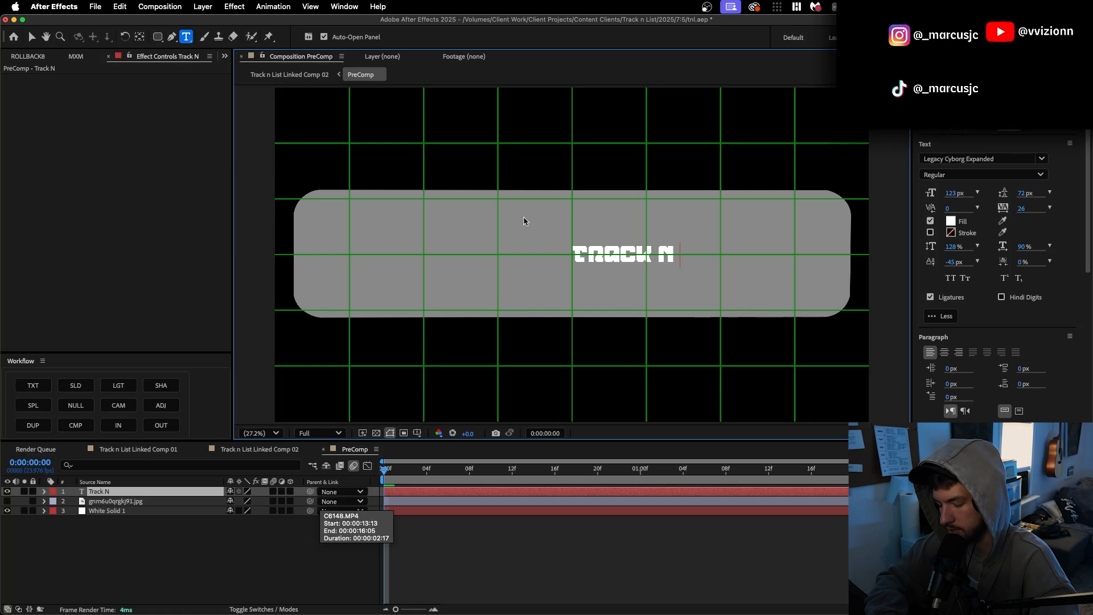
text( List)
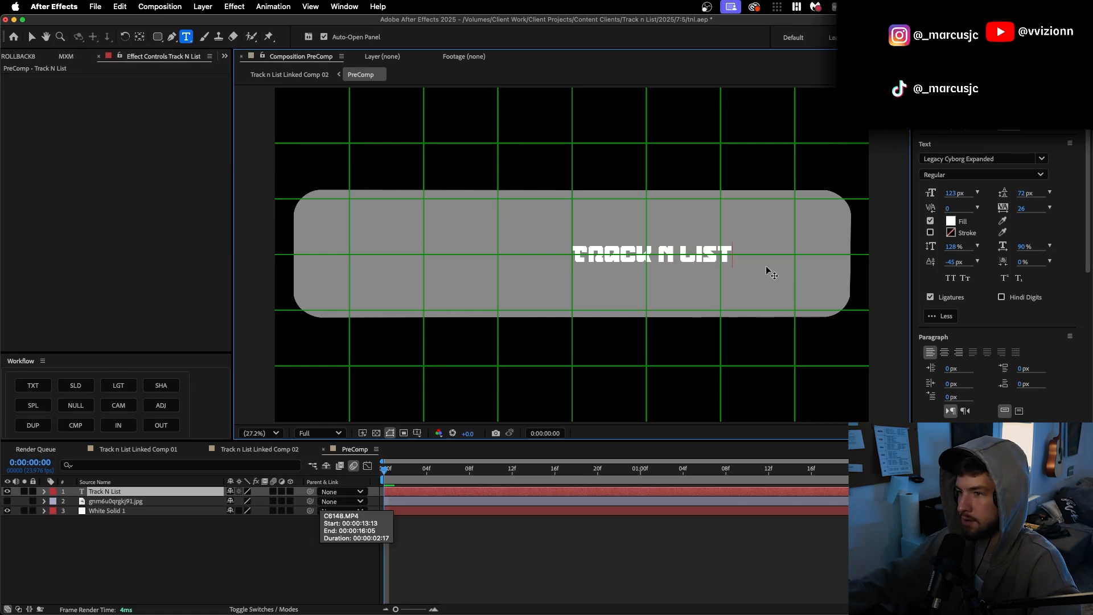
Step: Set the font of the whole Track N List text to Apple Symbols
key(super+a)
click(1042, 159)
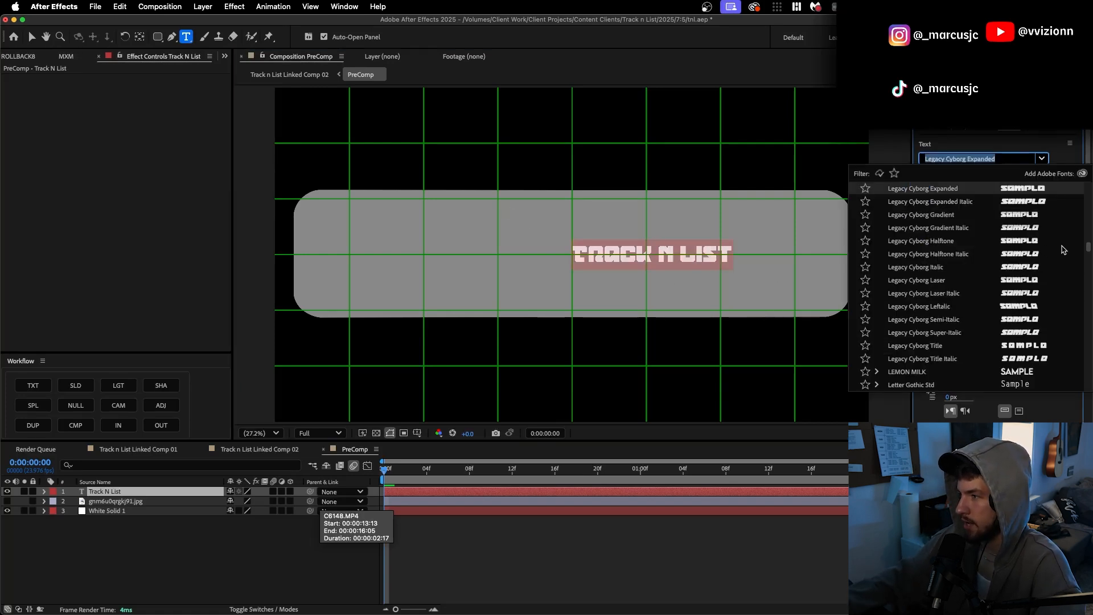
scroll(968, 262, up, 20)
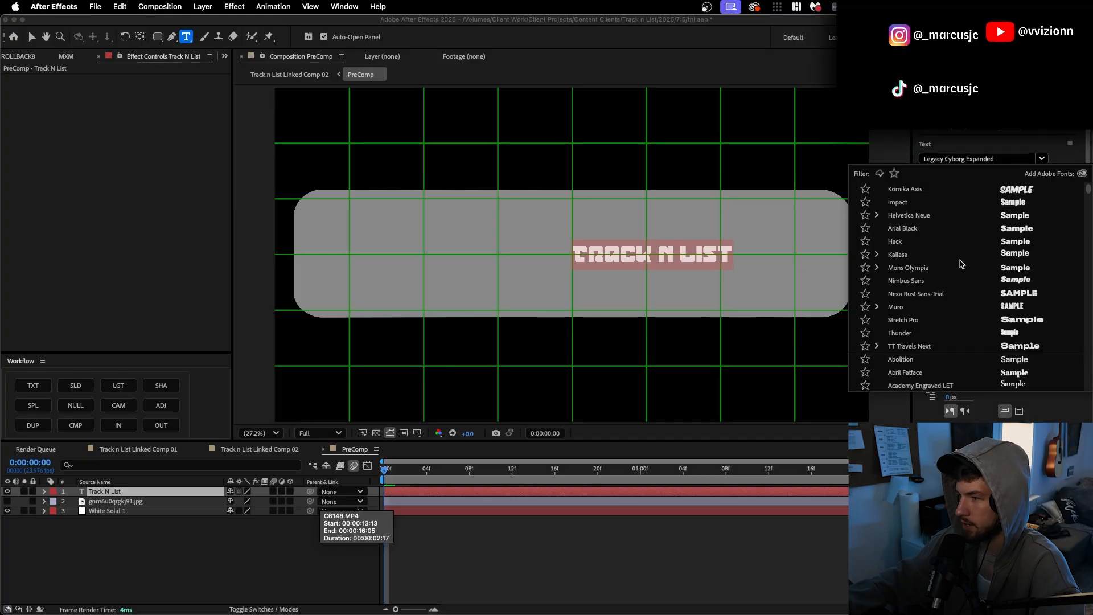
scroll(961, 264, down, 5)
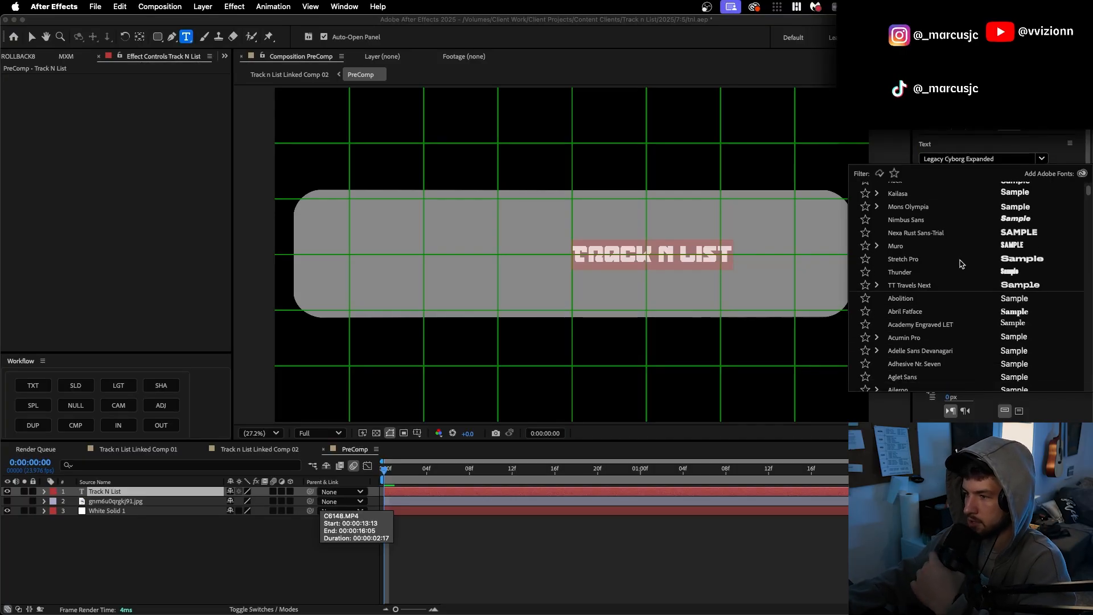
scroll(961, 264, down, 4)
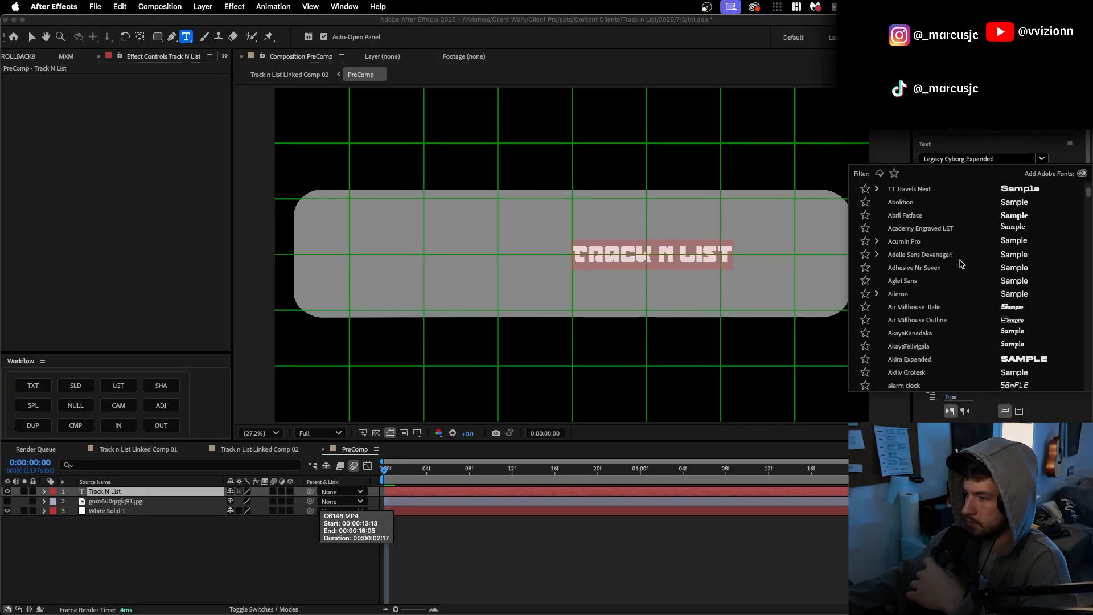
scroll(961, 264, down, 6)
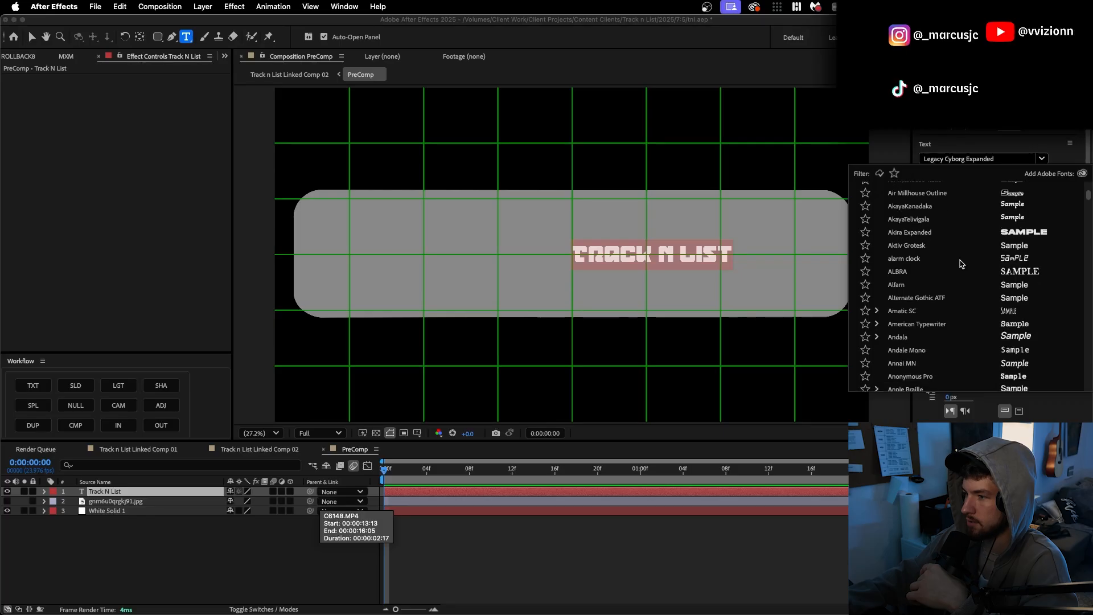
scroll(962, 264, down, 3)
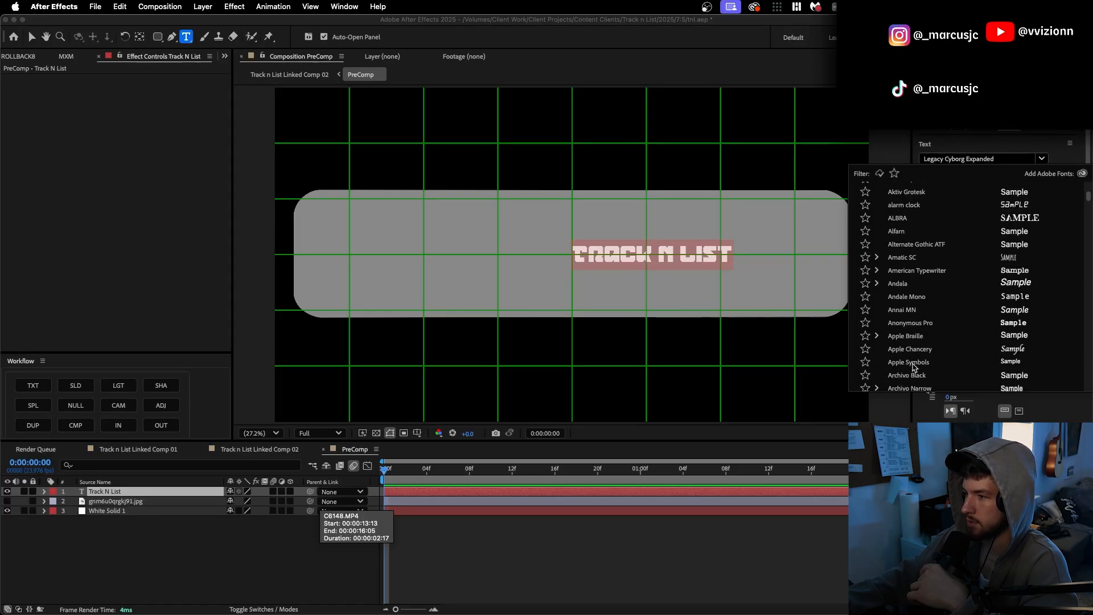
click(909, 362)
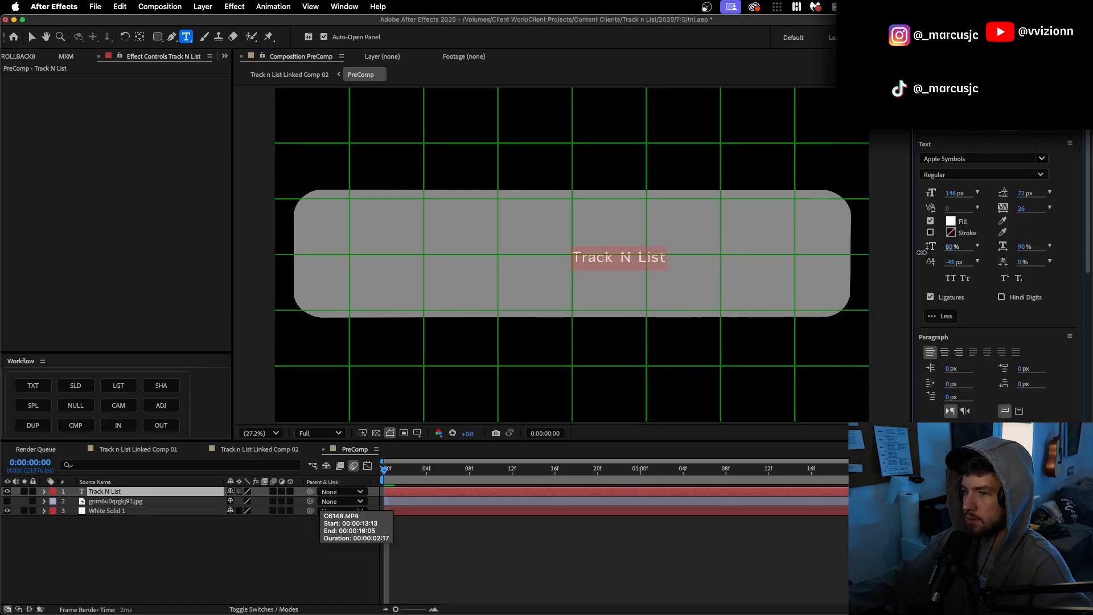
Step: Make the title 184 px black text with a 7 px black stroke and place it over the reference image's Instagram heading
key(v)
click(8, 501)
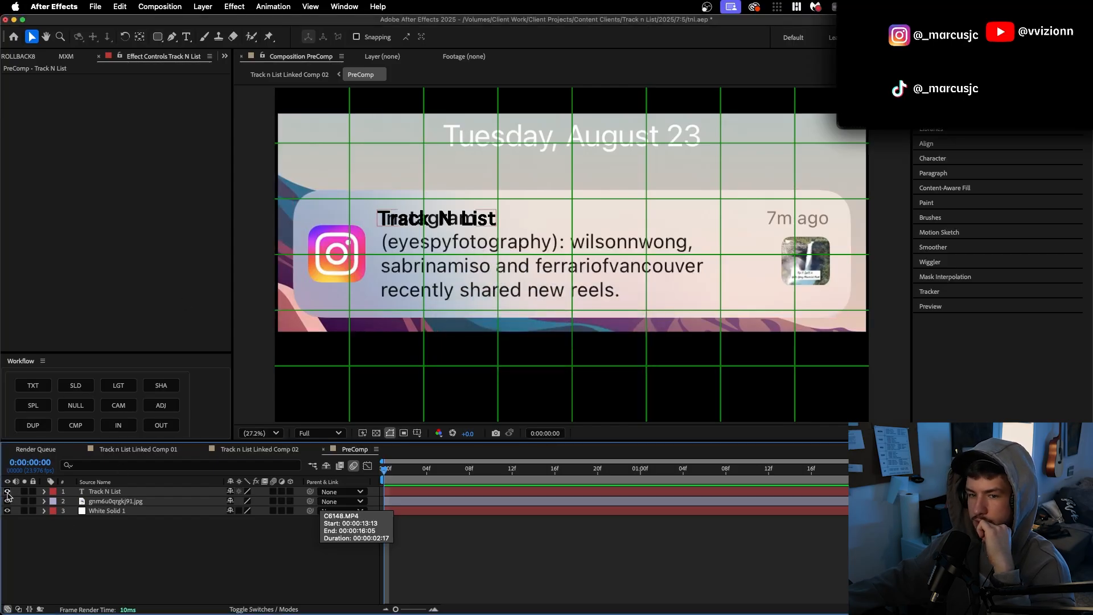
click(335, 196)
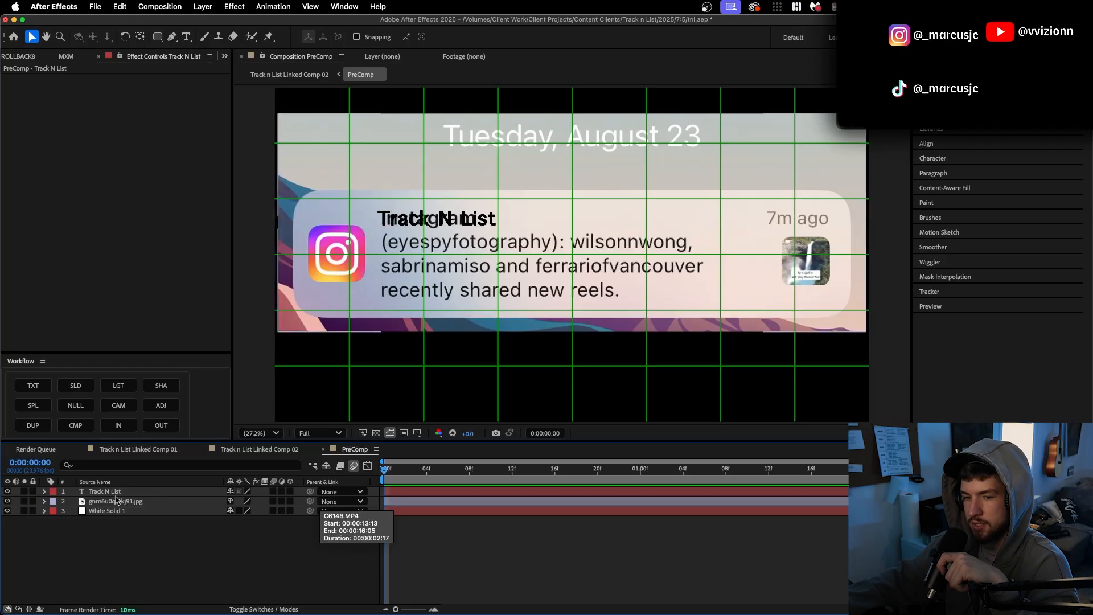
Step: Bring ChatGPT Image Jul 13, 2025, 09_04_38 AM.png into PreComp above the title and compare it with the reference image
click(117, 501)
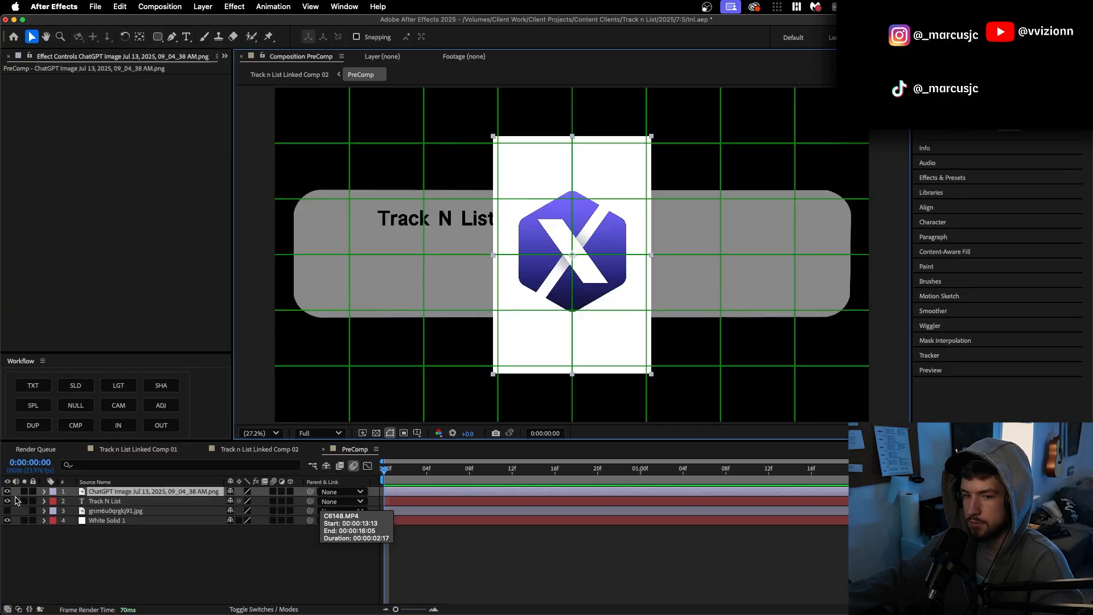
click(8, 510)
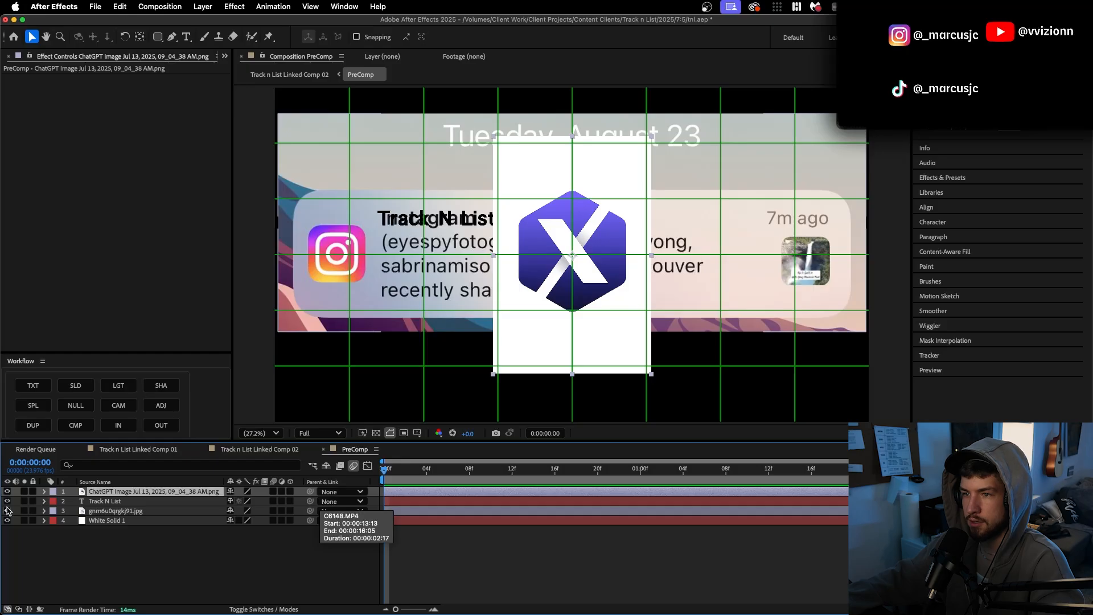
click(8, 510)
click(7, 510)
click(7, 511)
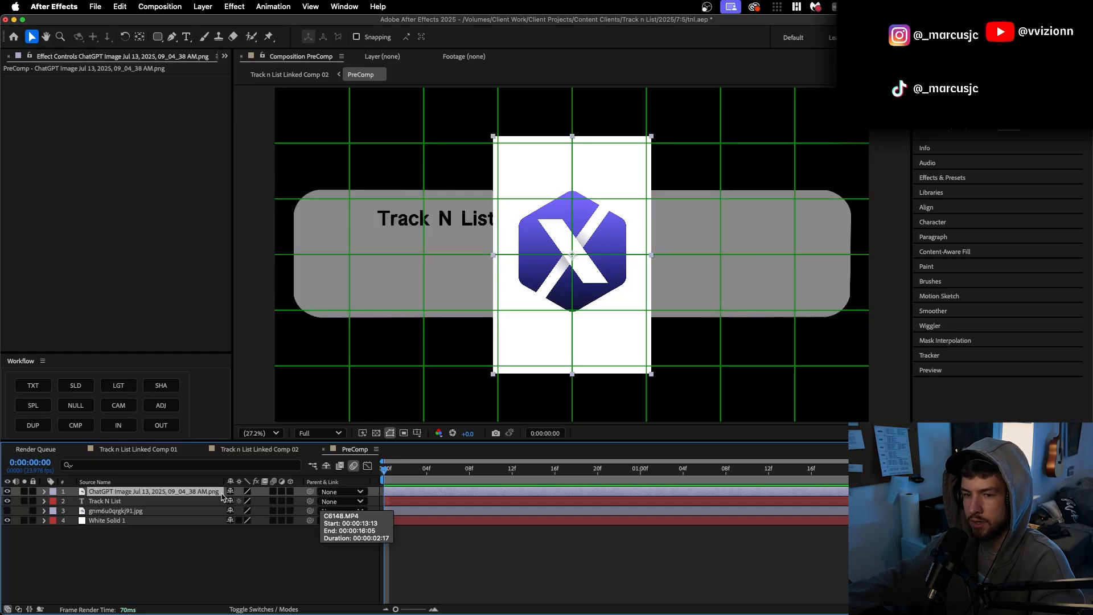
click(171, 502)
click(466, 236)
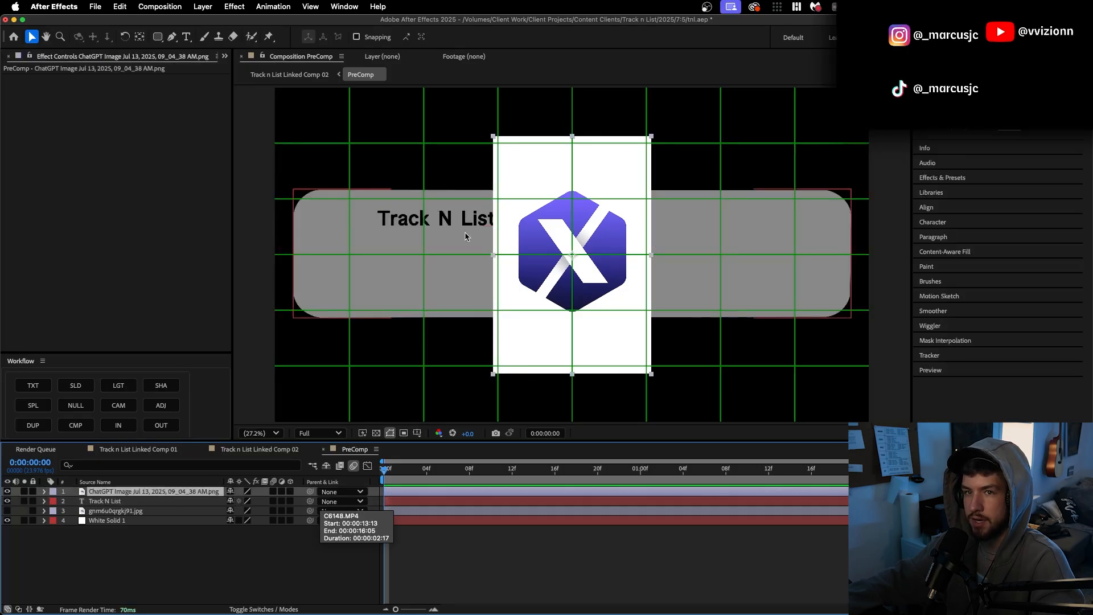
Step: Mask the logo image to a rounded square and fit it at 37% scale over the reference image's Instagram icon
key(q)
drag(499, 182, 652, 332)
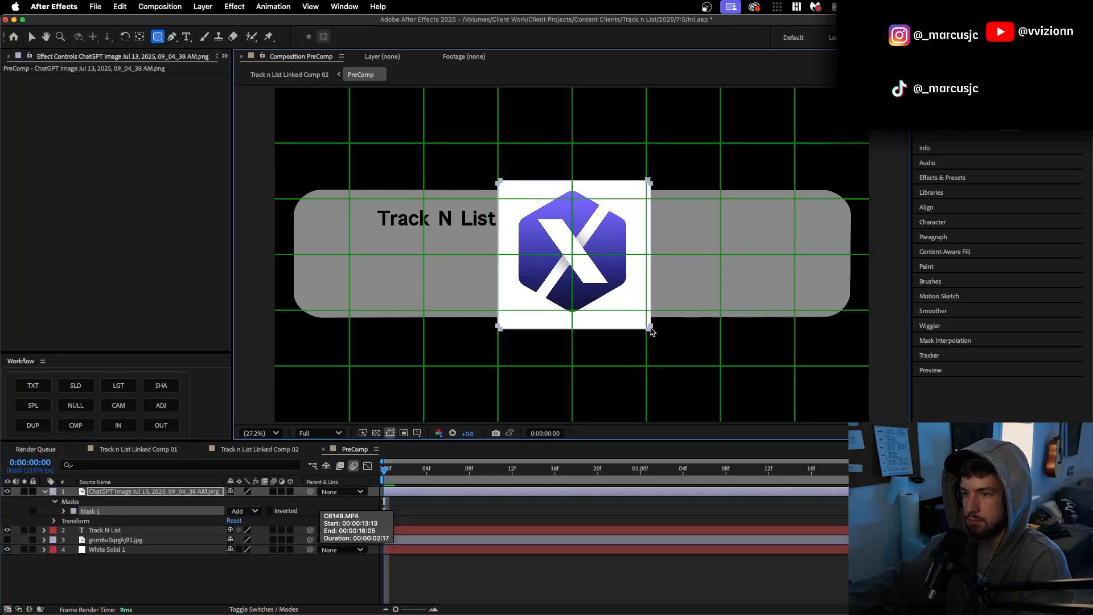
click(531, 549)
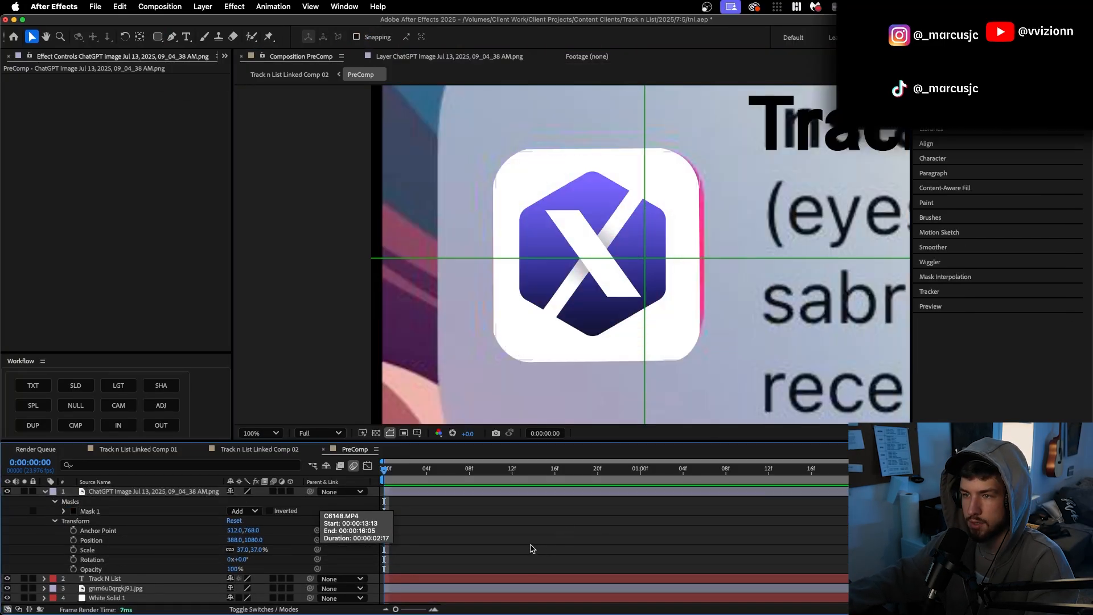
click(56, 521)
click(45, 492)
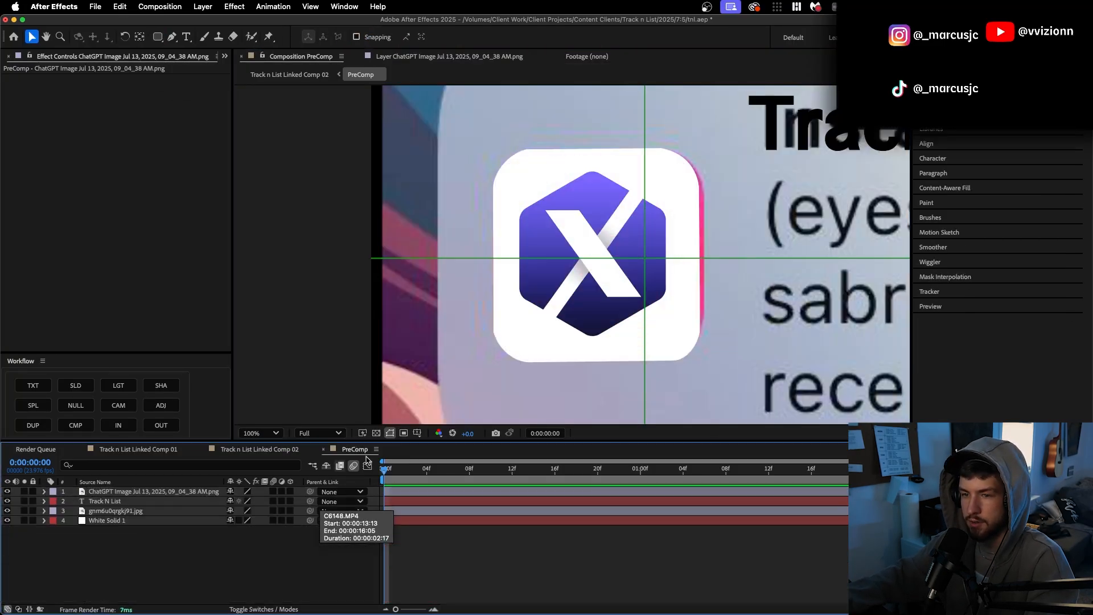
key(shift+slash)
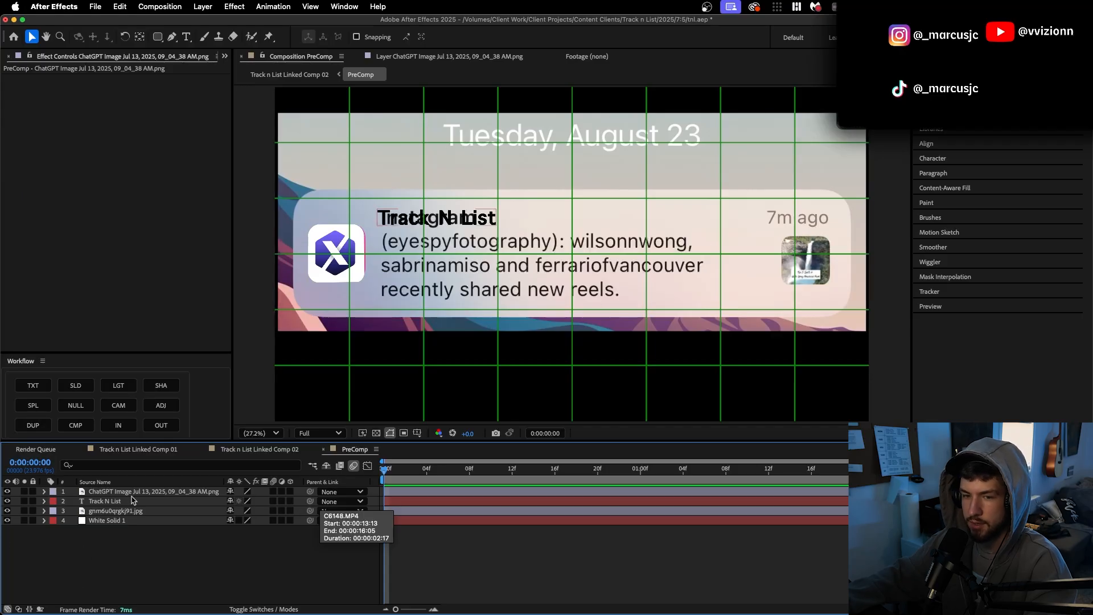
Step: Duplicate the title below itself and replace the copy's text with "You just made your first sale!" and "Jordan 3 Black Cement — Sold for $200", without stroke
click(133, 493)
click(135, 502)
key(super+d)
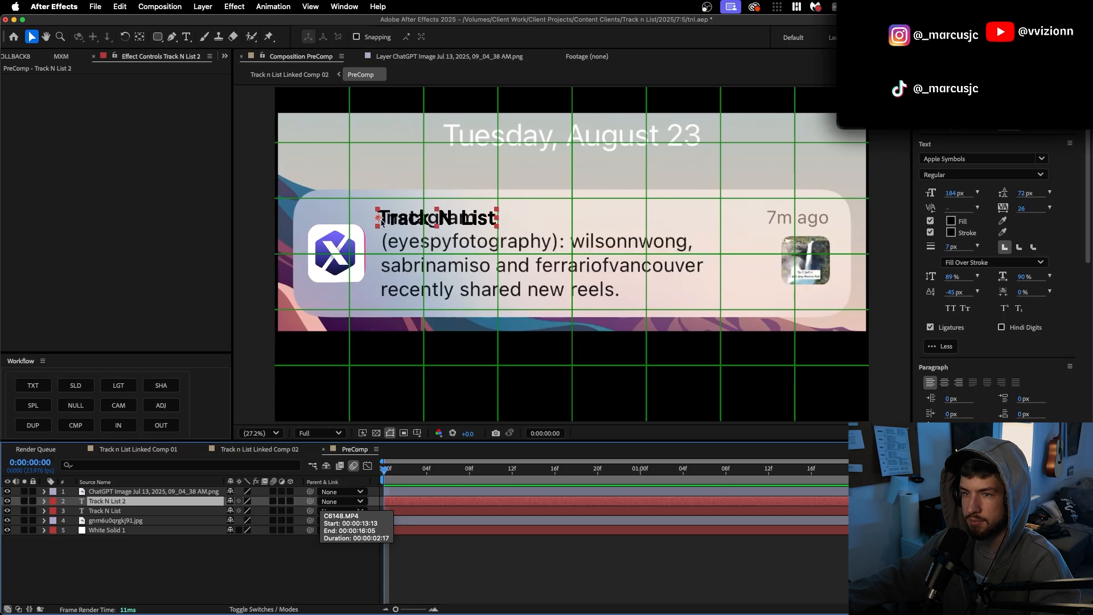
drag(384, 222, 387, 246)
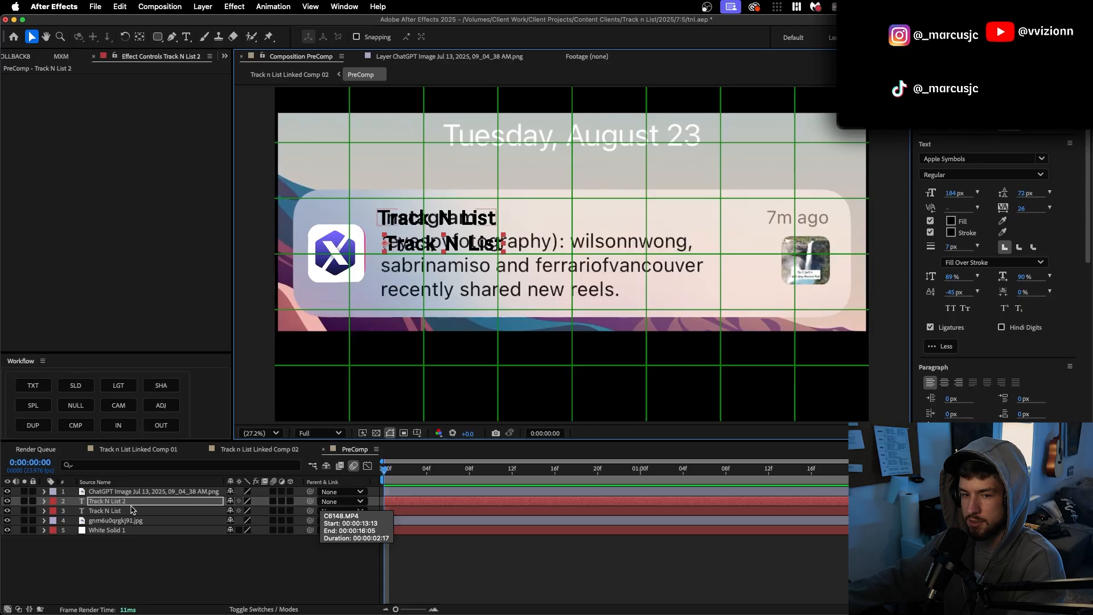
drag(132, 510, 120, 515)
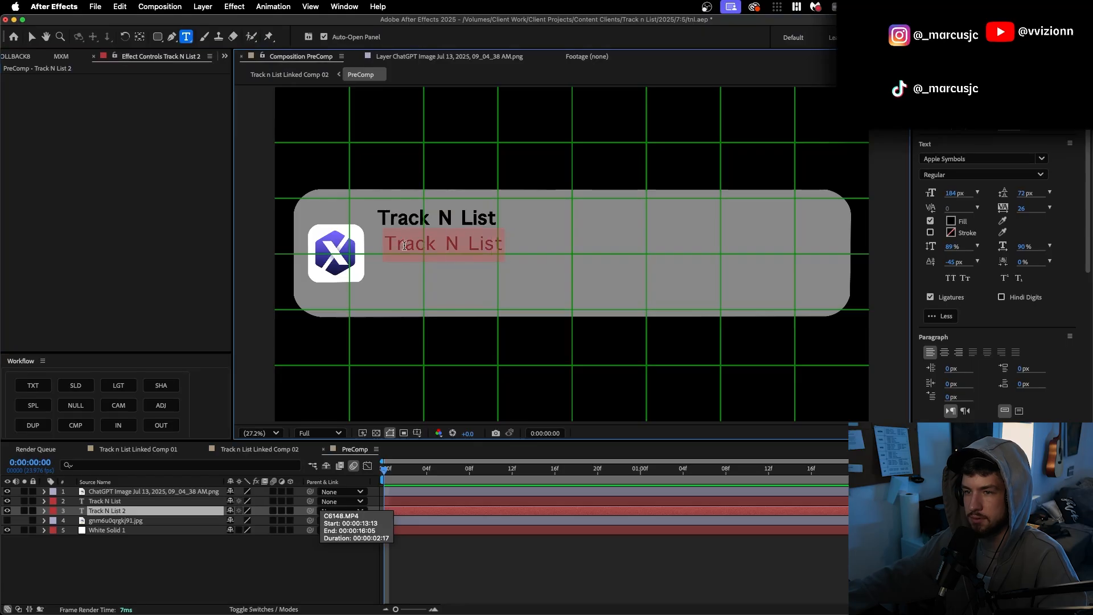
text(✅ You just made your first sale!" "Jordan 4 SB Pine Green — Sold for $280")
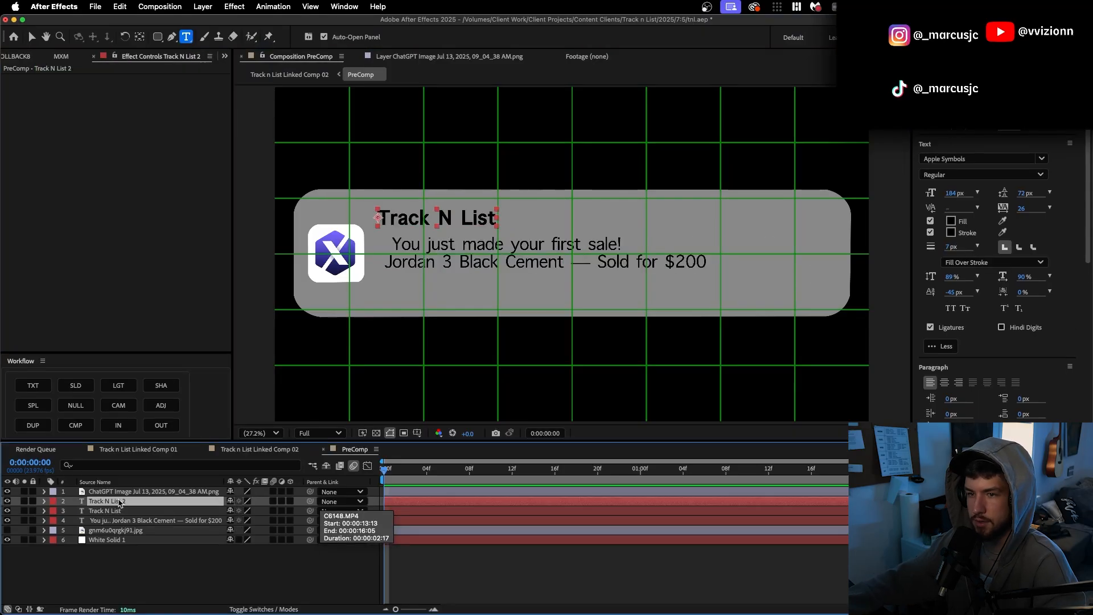
Step: Move another copy of the title to the right end of the panel's heading line and replace its text with "now"
key(v)
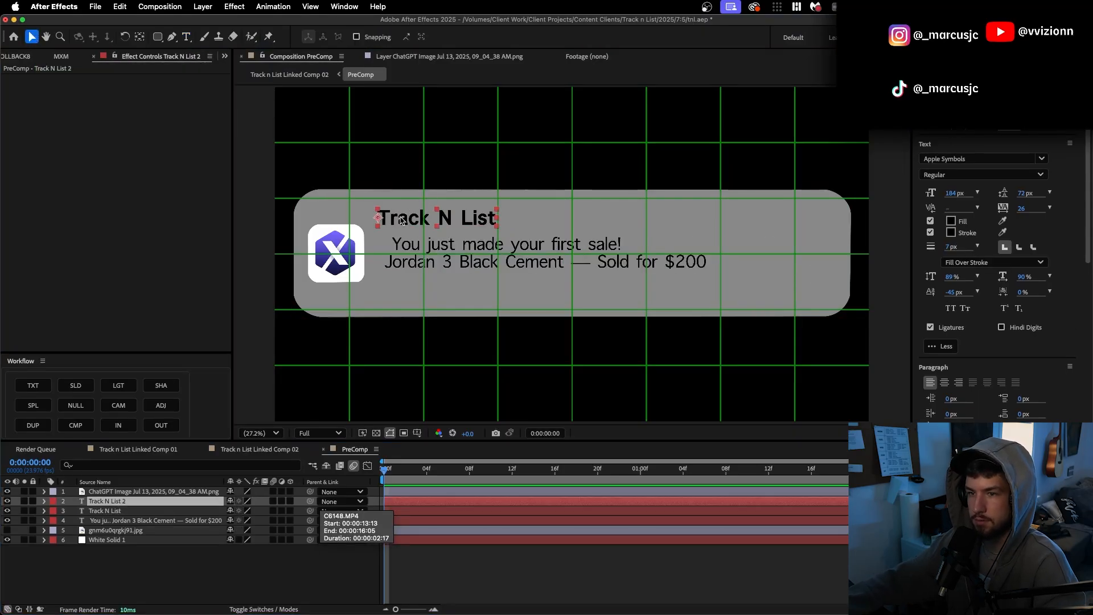
drag(403, 223, 740, 228)
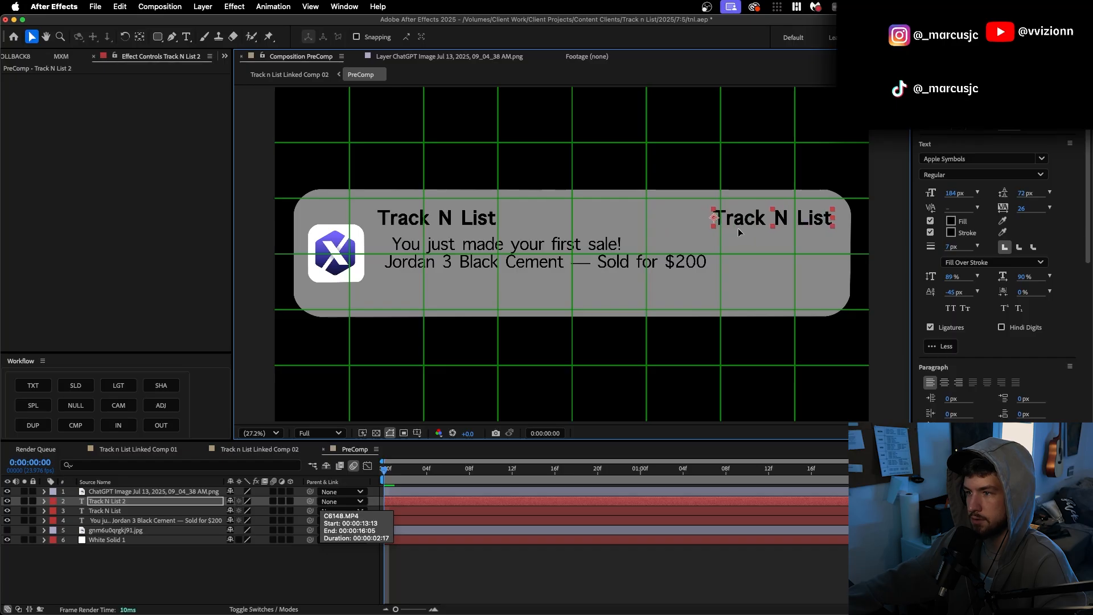
double_click(746, 218)
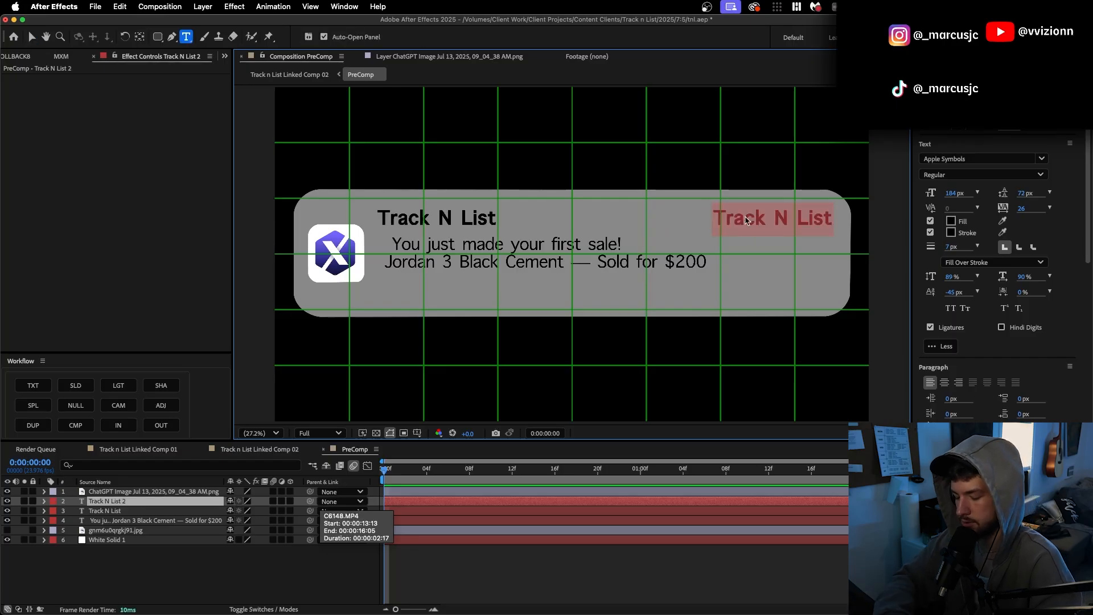
text(now)
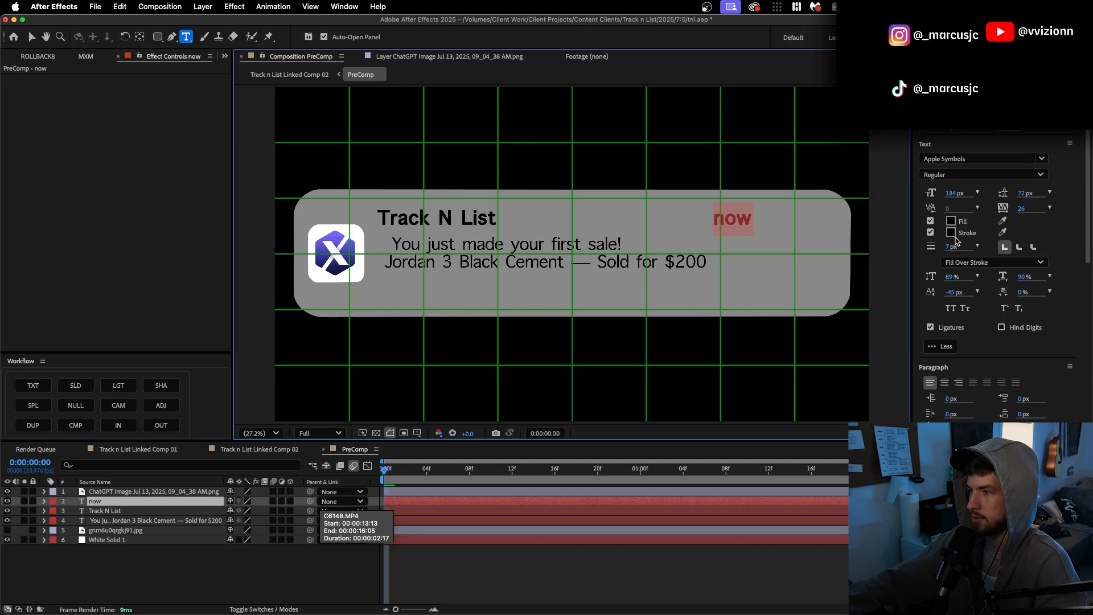
Step: Remove the stroke from the "now" text, set its fill to 444444, and shift it closer to the panel's right edge
click(930, 233)
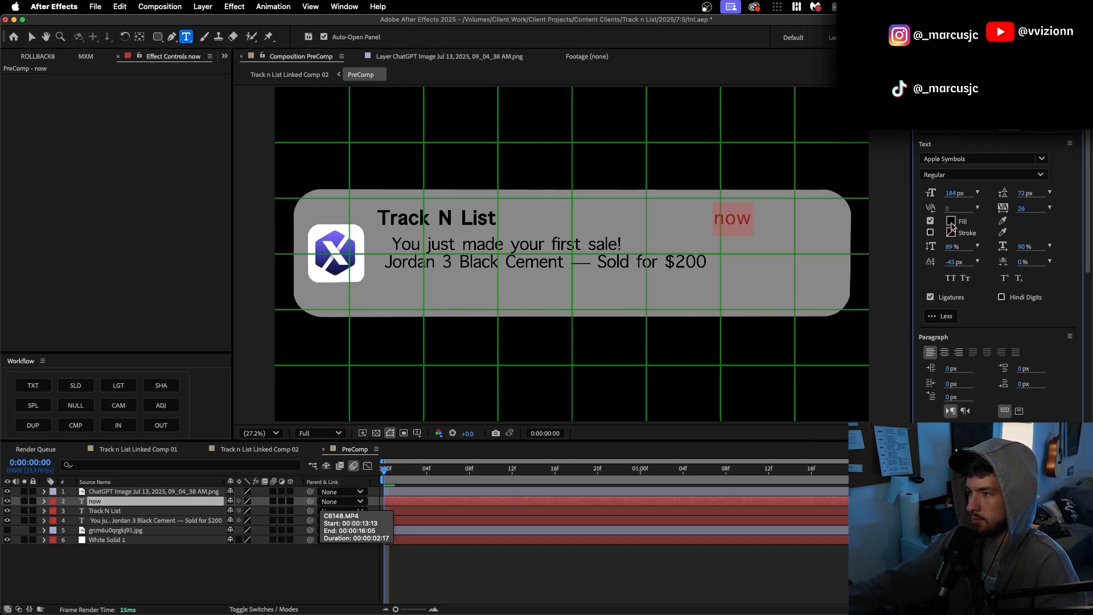
click(951, 221)
mouse_move(505, 350)
mouse_down()
mouse_move(442, 383)
mouse_move(408, 357)
mouse_up()
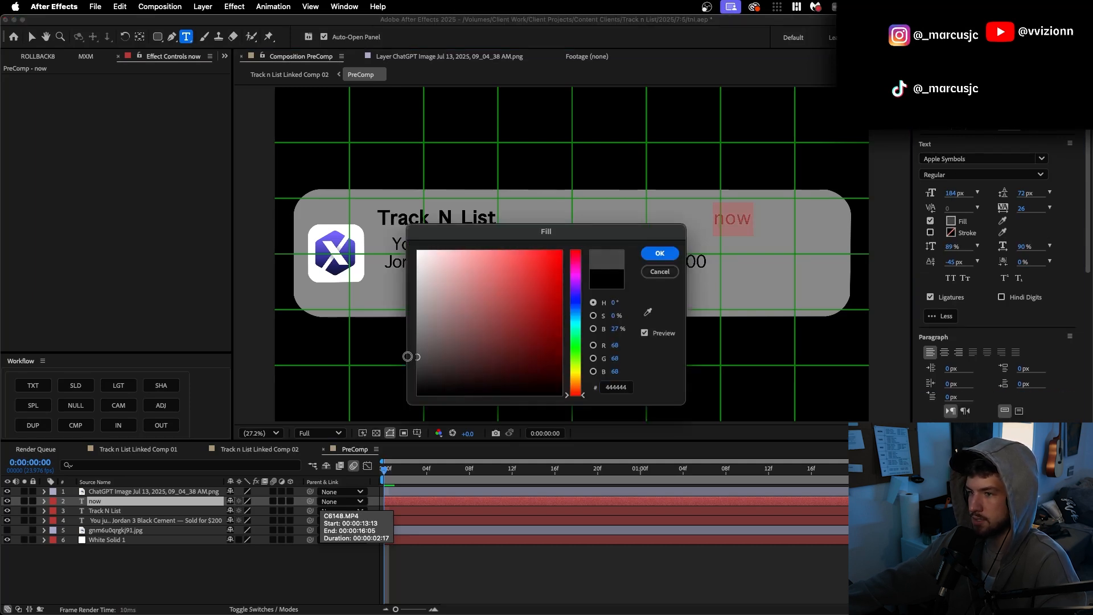
click(660, 253)
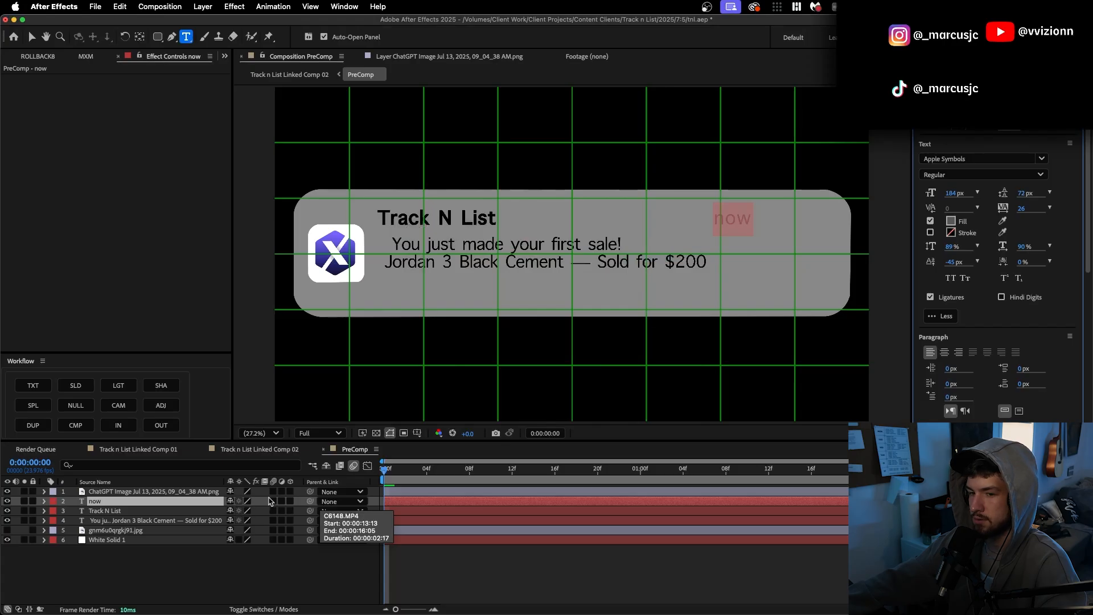
click(196, 549)
click(169, 501)
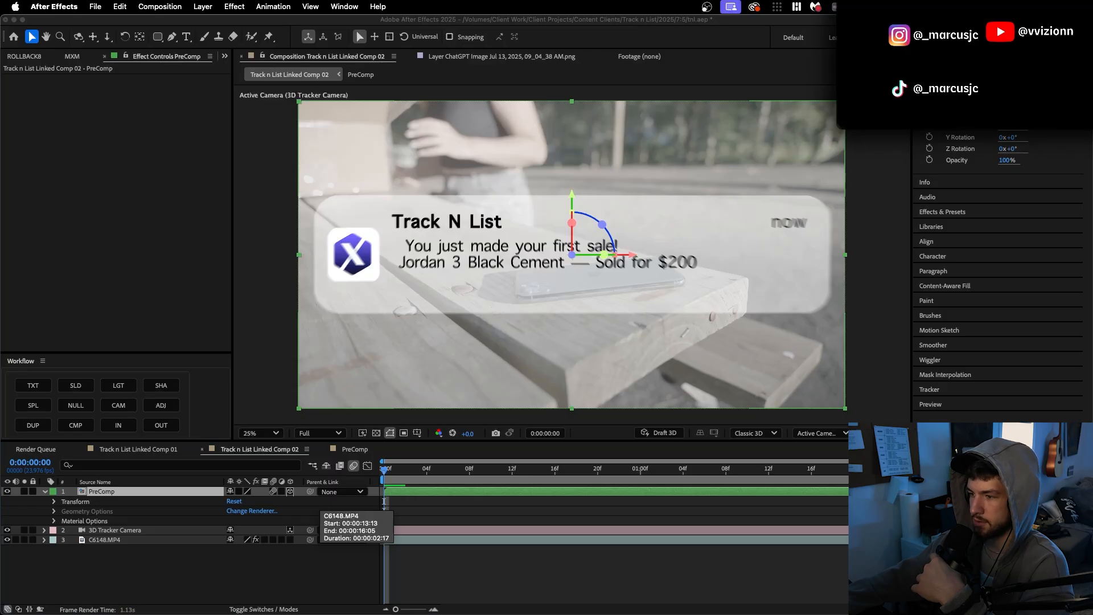
Step: Switch to a two-view layout, push the PreComp layer far back in depth, and place it above the phone with orientation 7.6°, 18.0°, 359.0°
click(877, 445)
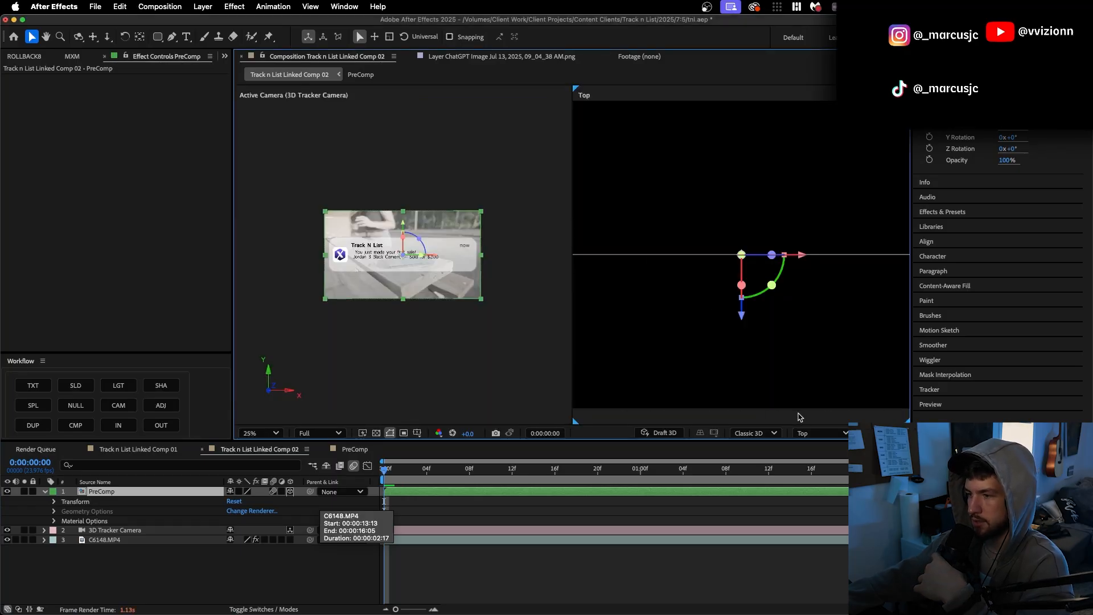
scroll(781, 346, down, 1)
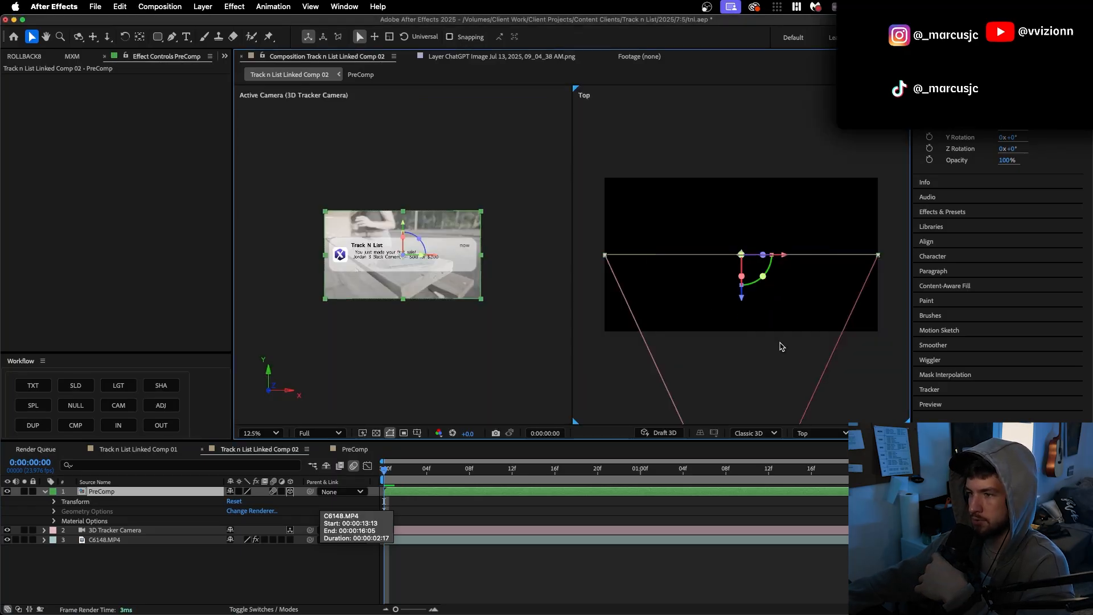
scroll(781, 346, down, 1)
drag(742, 289, 743, 194)
scroll(334, 373, up, 1)
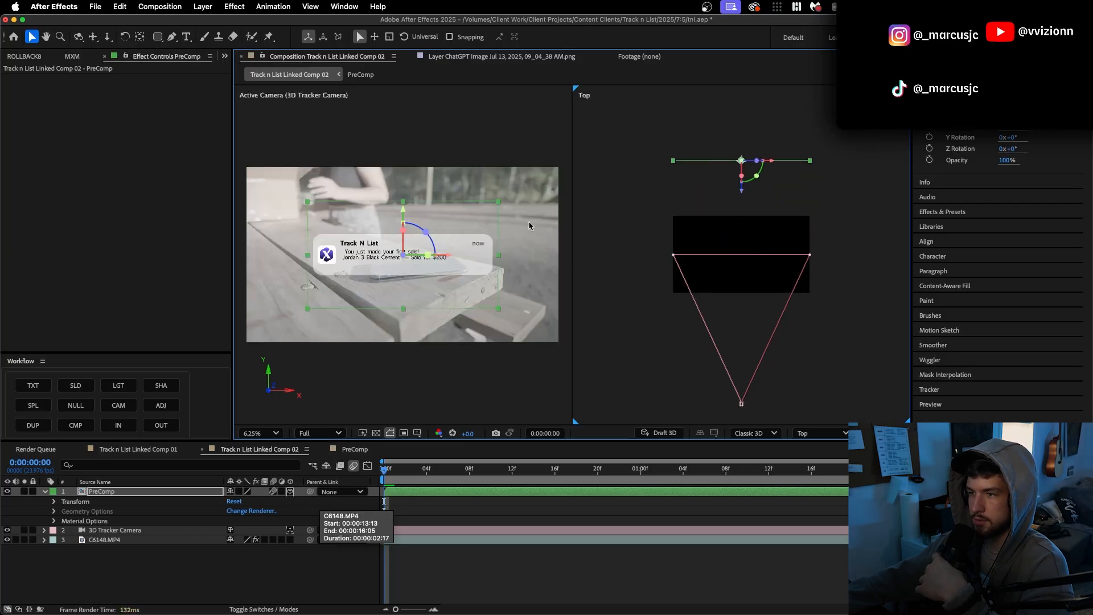
drag(742, 188, 742, 133)
scroll(744, 195, down, 1)
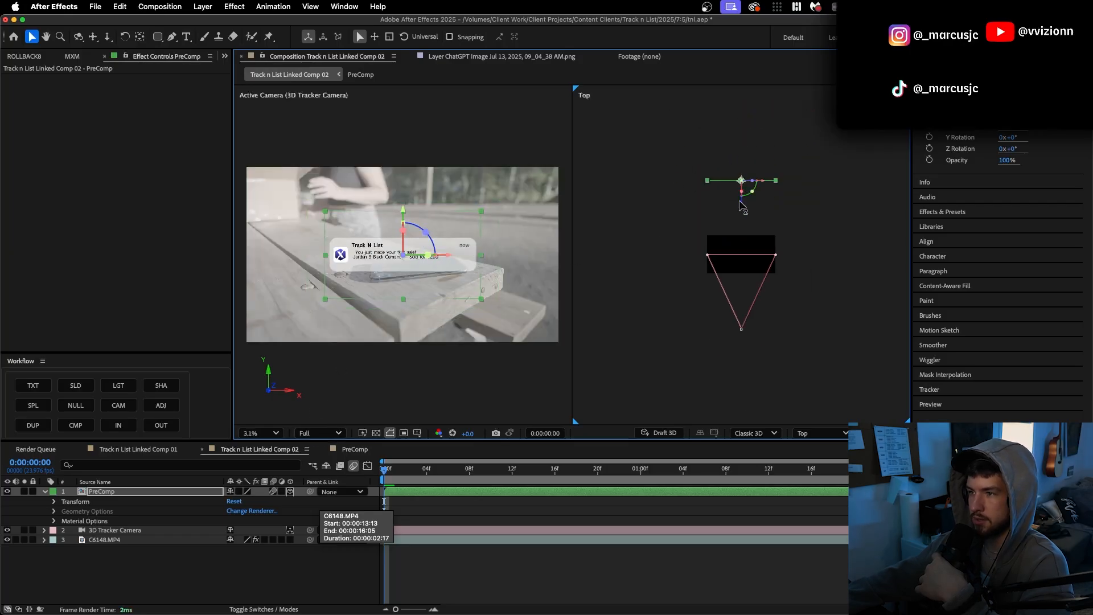
drag(742, 202, 742, 98)
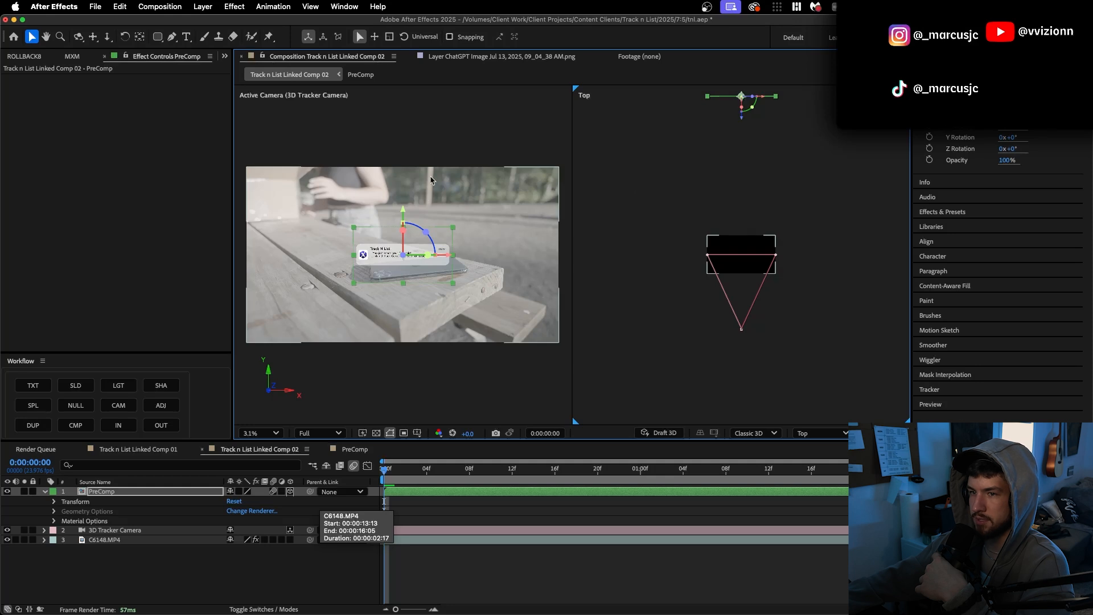
drag(402, 211, 436, 228)
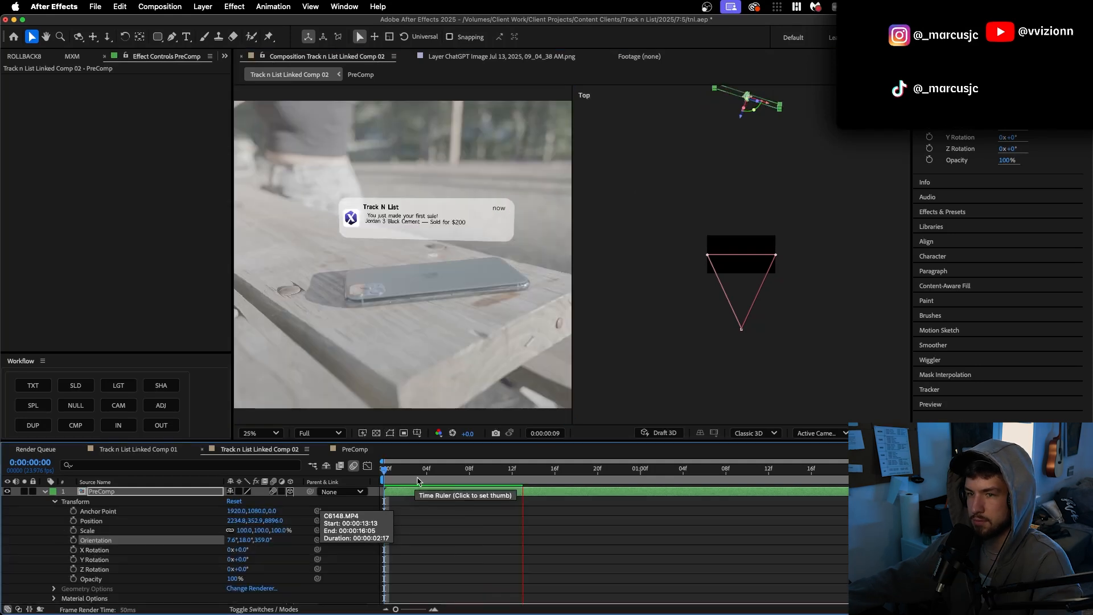
key(space)
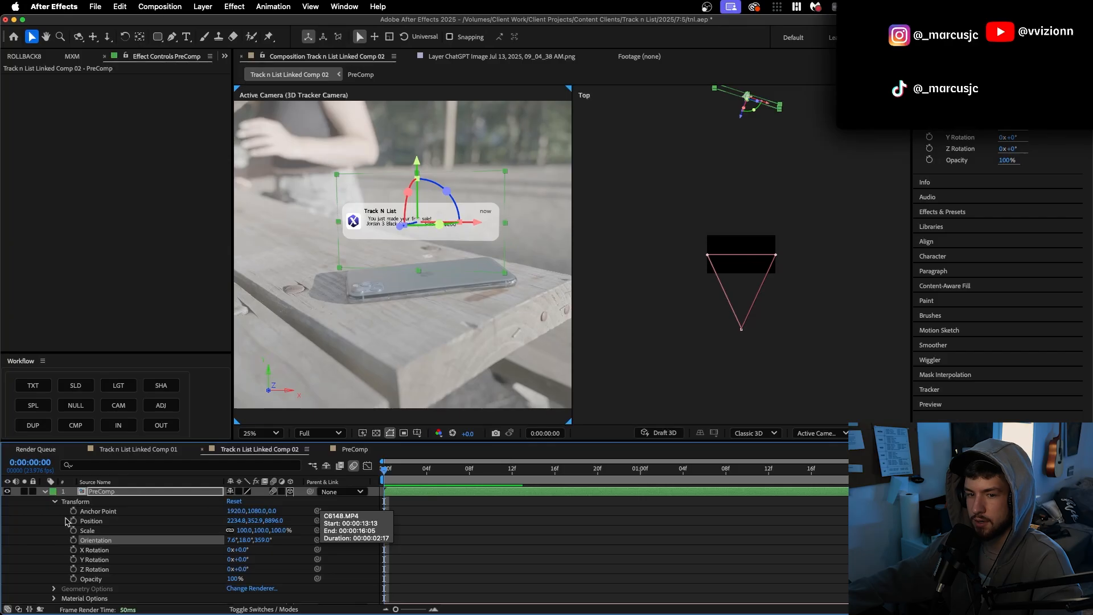
Step: Keyframe PreComp's position, scale and orientation with the end pose at frame 14, and lower its first-frame position below the phone
drag(74, 521, 74, 540)
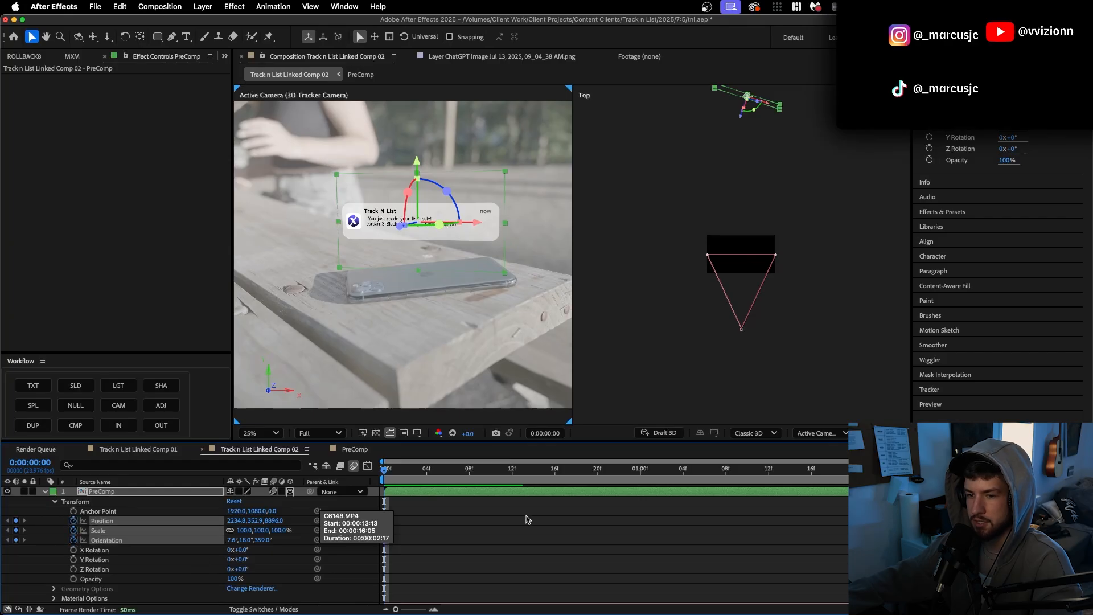
drag(417, 167, 427, 267)
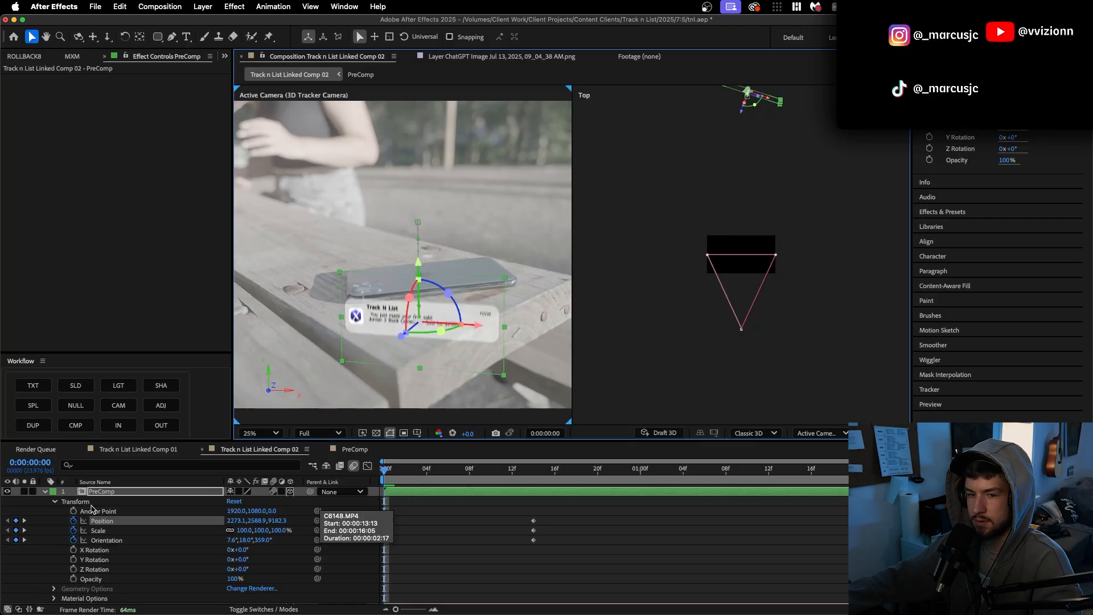
click(45, 494)
Step: Duplicate the C6148.MP4 footage above PreComp and pen a closed mask on the copy from just behind the phone down past the frame's lower edge
click(105, 512)
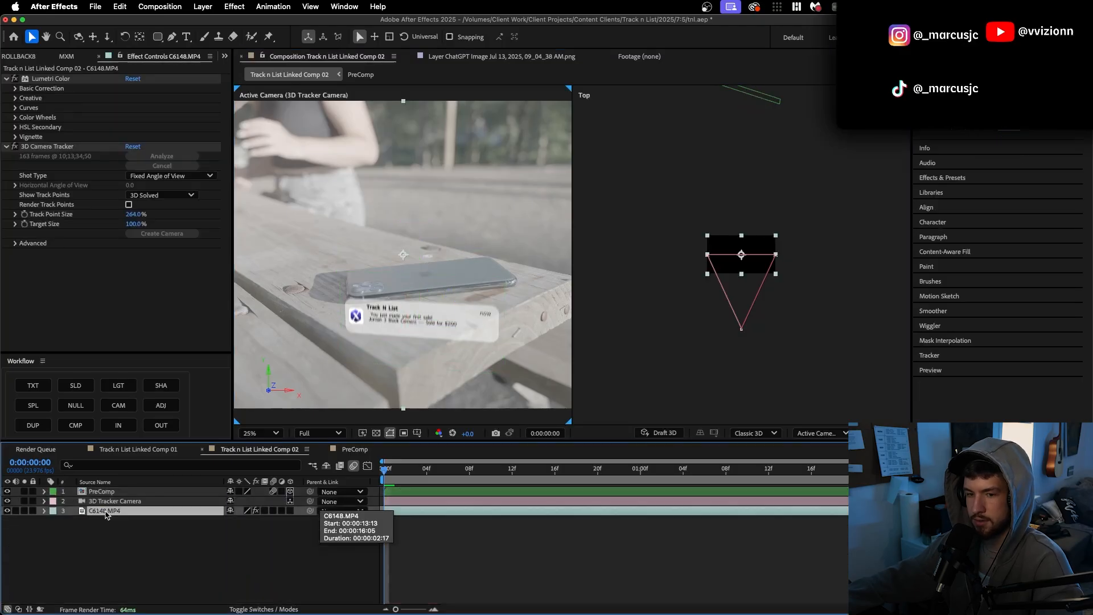
drag(106, 512, 106, 488)
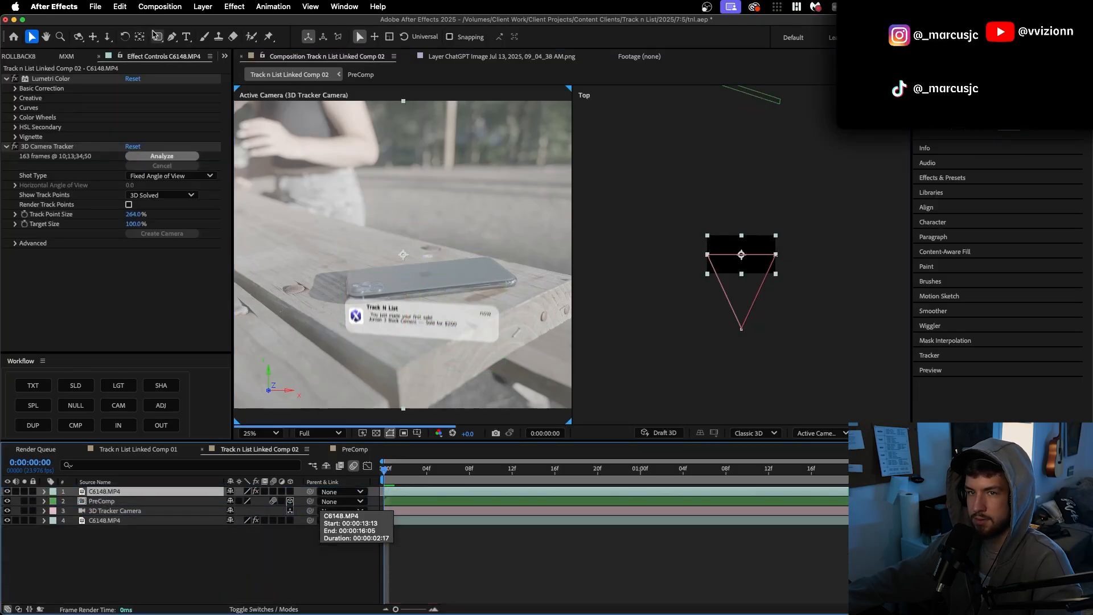
click(172, 37)
key(comma)
click(322, 289)
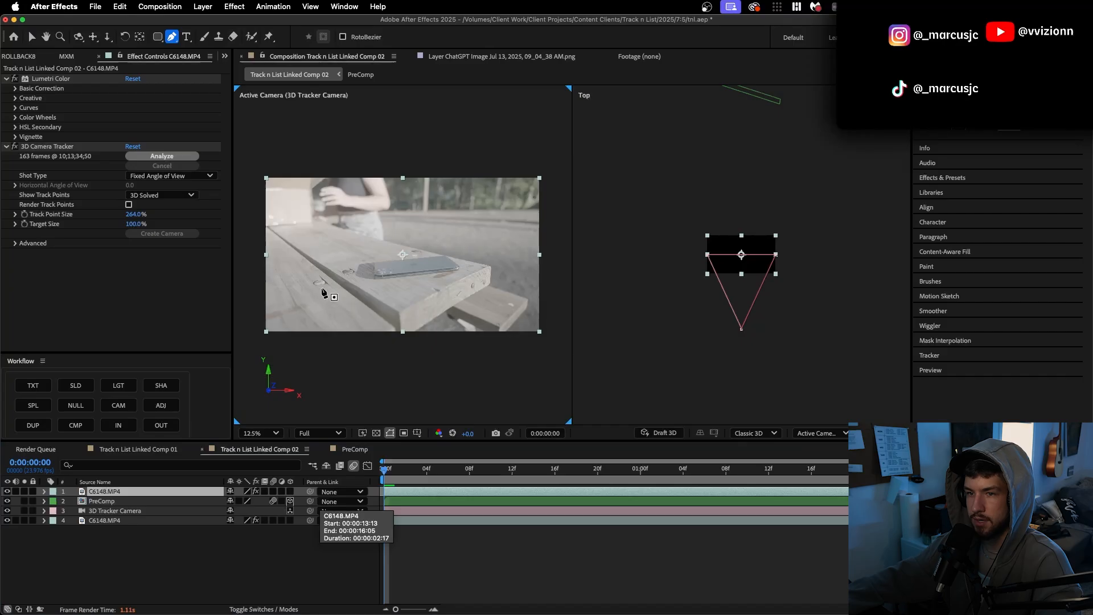
click(329, 252)
click(485, 263)
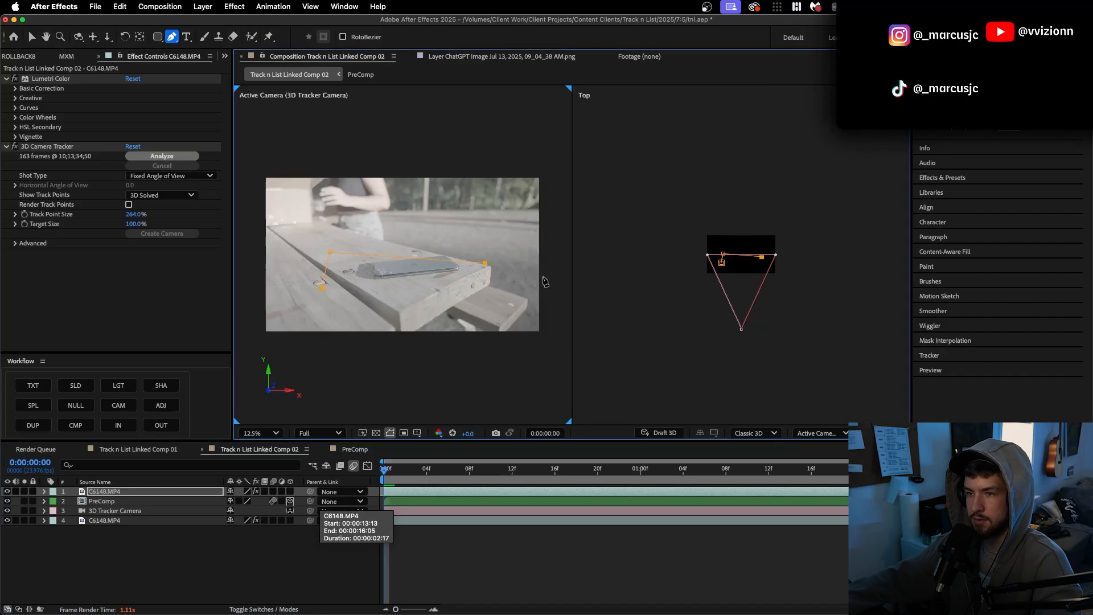
click(547, 278)
click(545, 344)
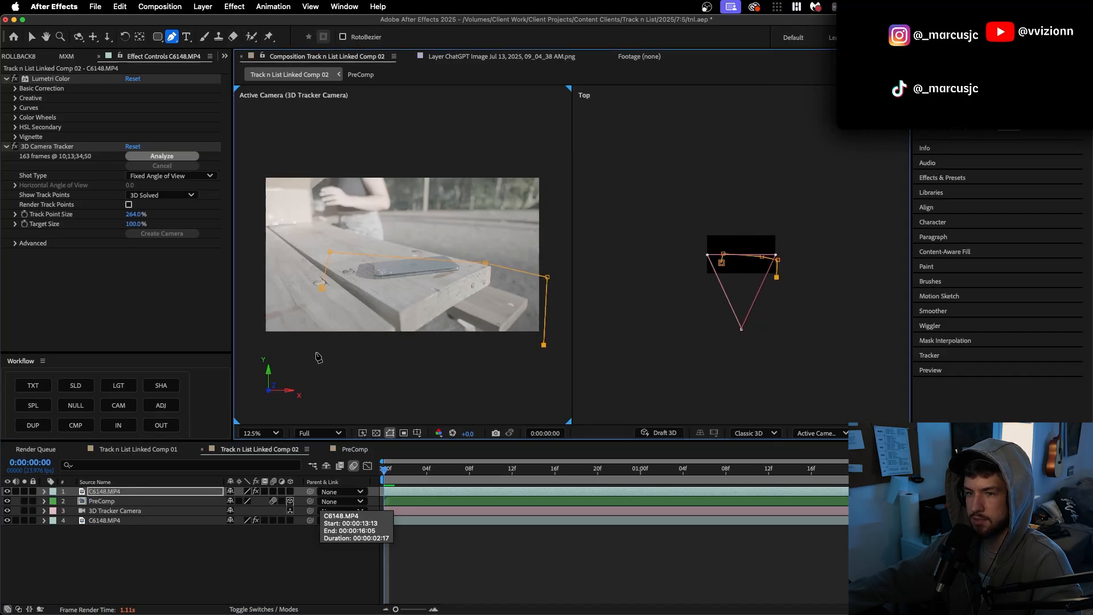
click(313, 351)
click(323, 288)
click(31, 36)
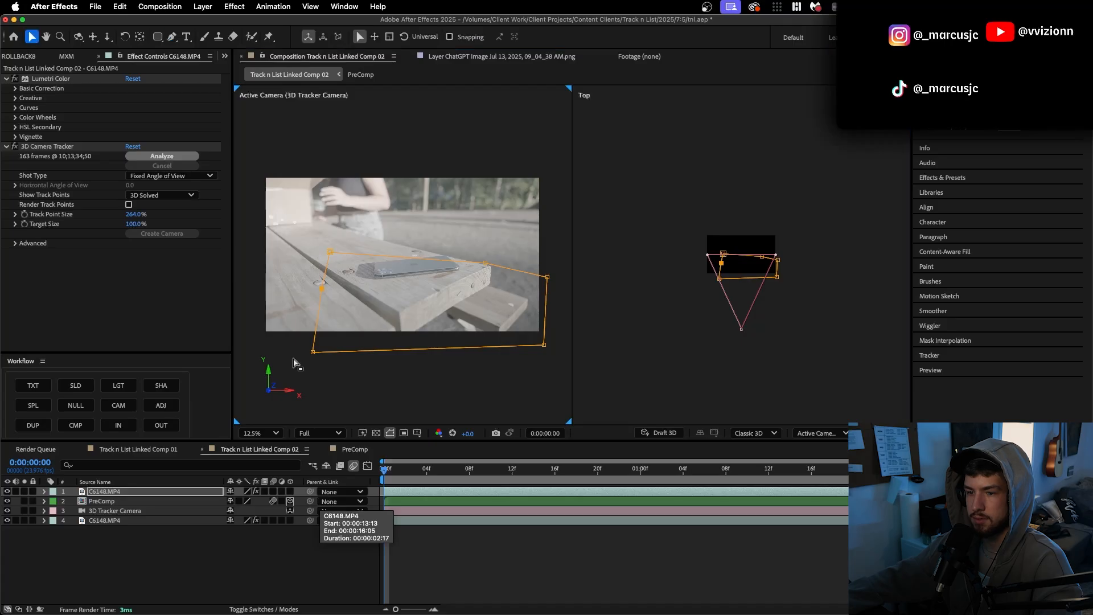
Step: Feather the footage copy's mask by 46 pixels and trim the copy to end at frame 14
click(406, 469)
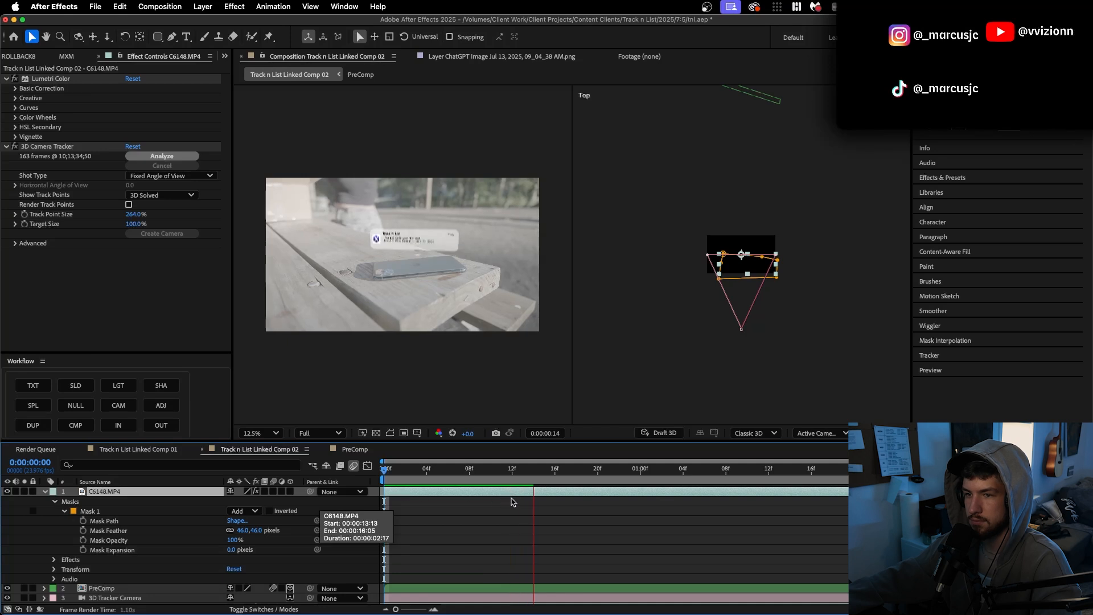
key(space)
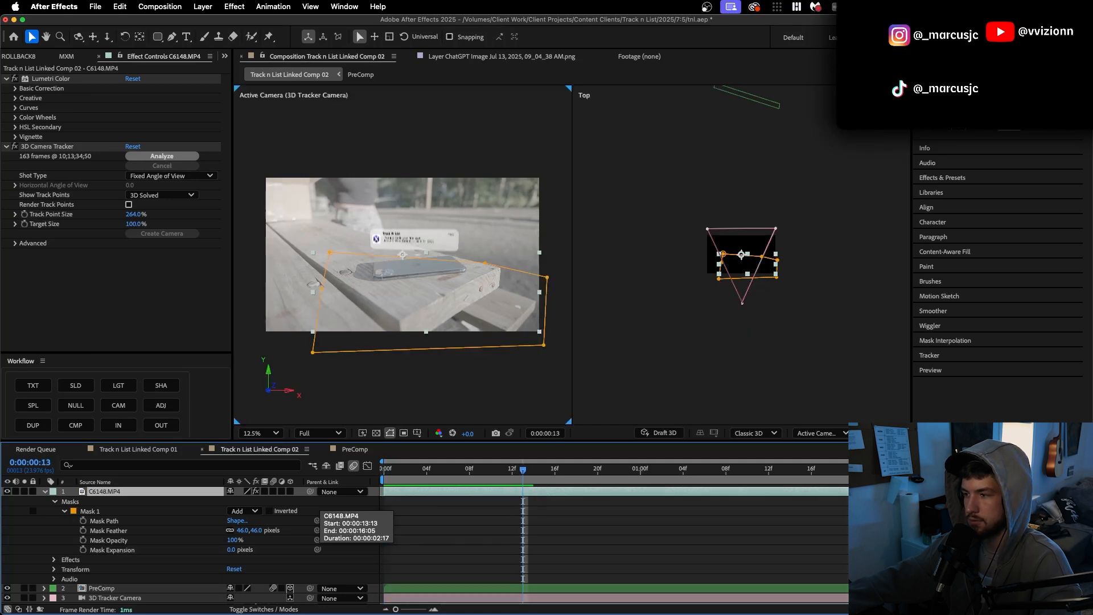
drag(848, 491, 451, 484)
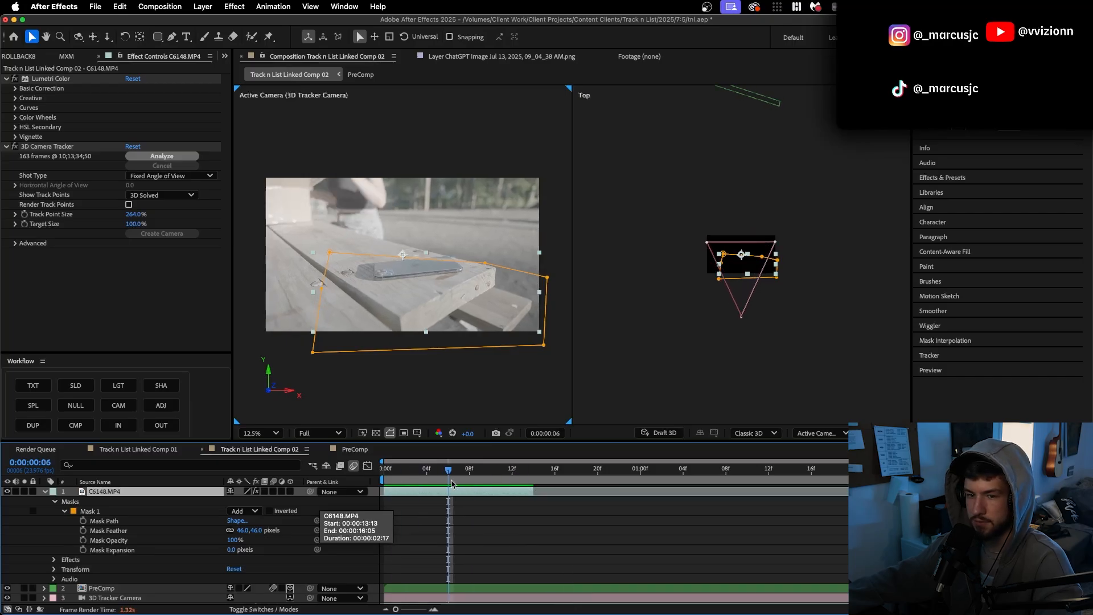
Step: Separate the PreComp layer's position into X, Y and Z dimensions
click(44, 493)
click(80, 503)
click(44, 502)
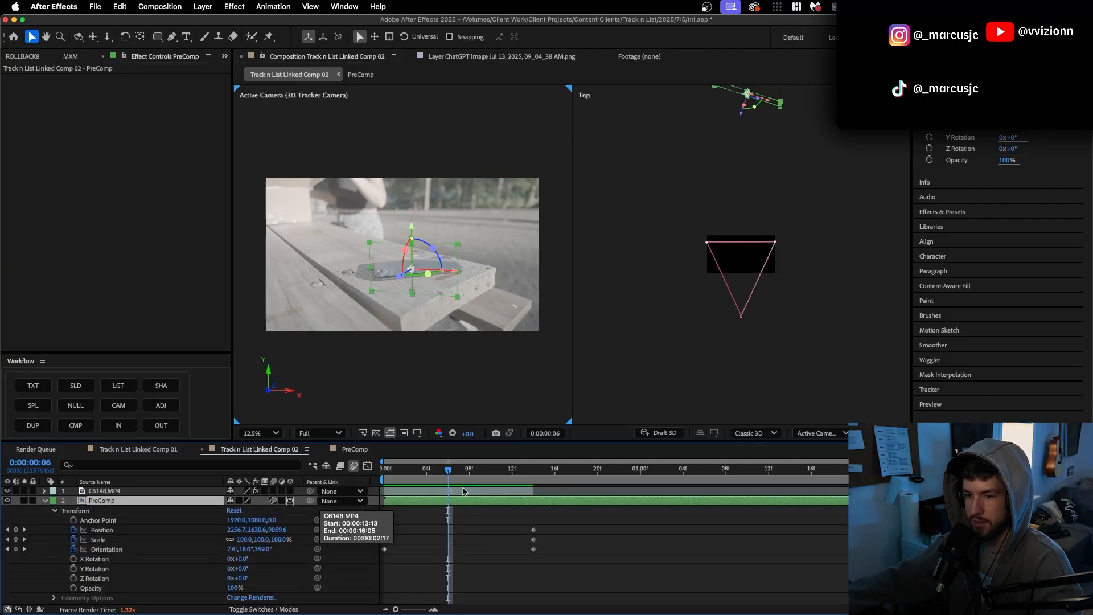
key(Home)
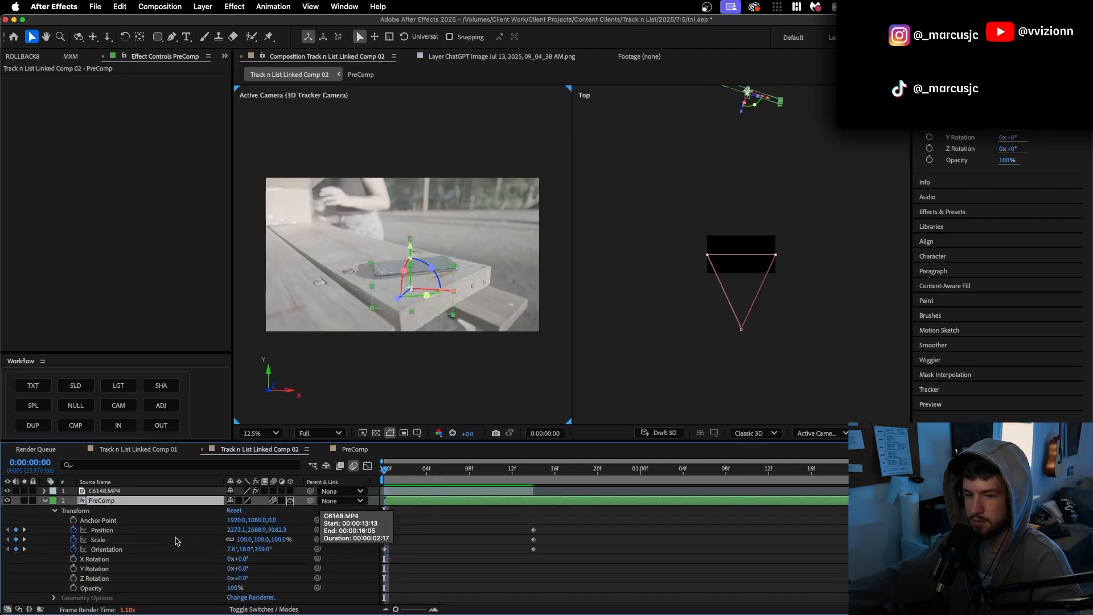
right_click(163, 530)
click(211, 466)
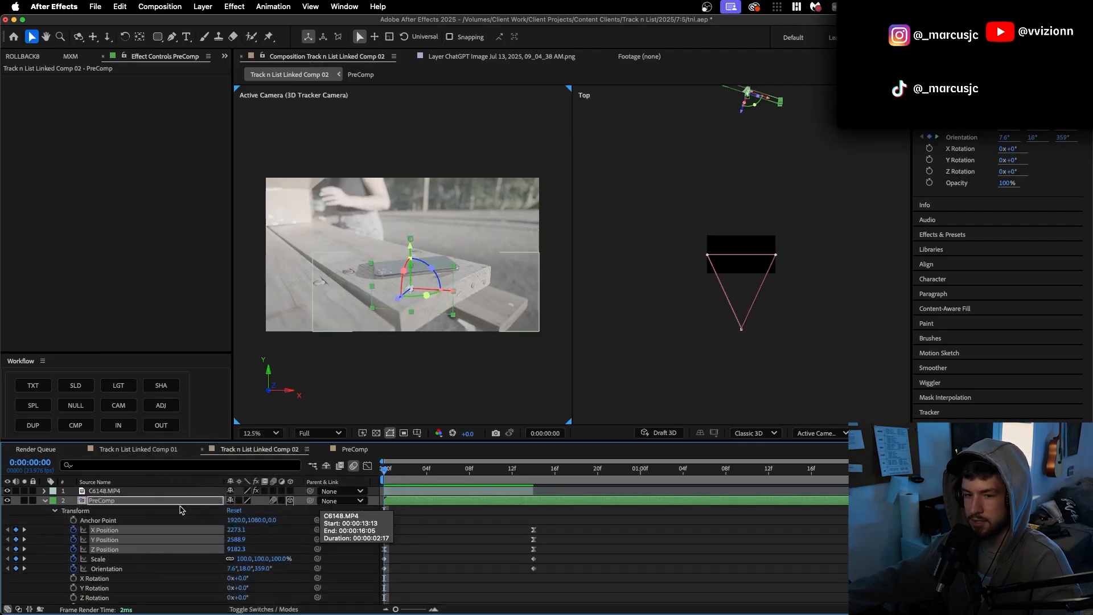
Step: Apply Easy Ease to PreComp's Y Position keyframes
click(165, 530)
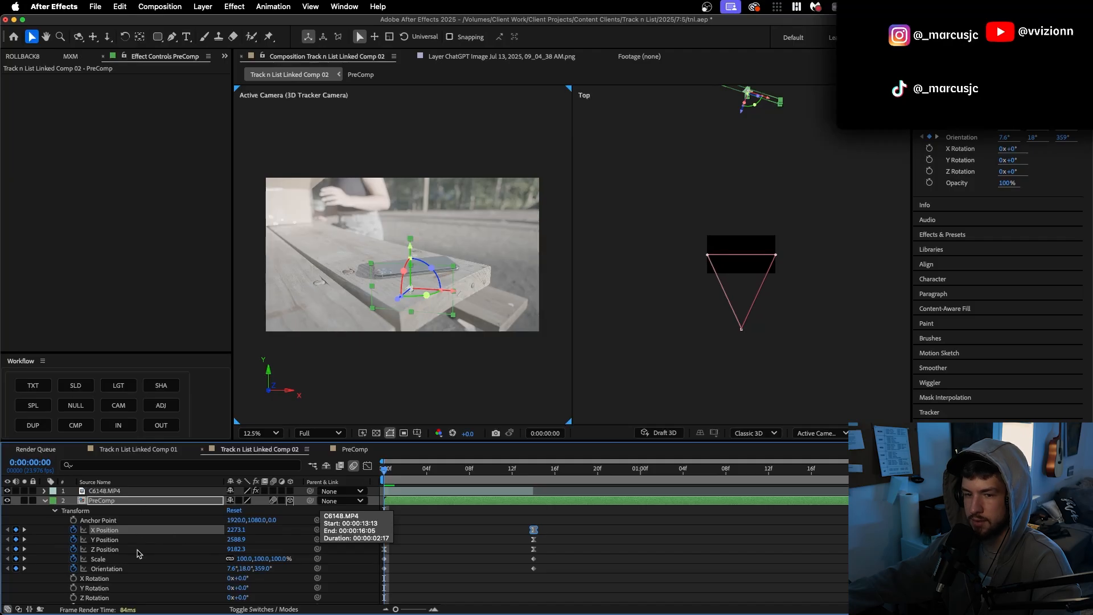
right_click(533, 540)
mouse_move(575, 602)
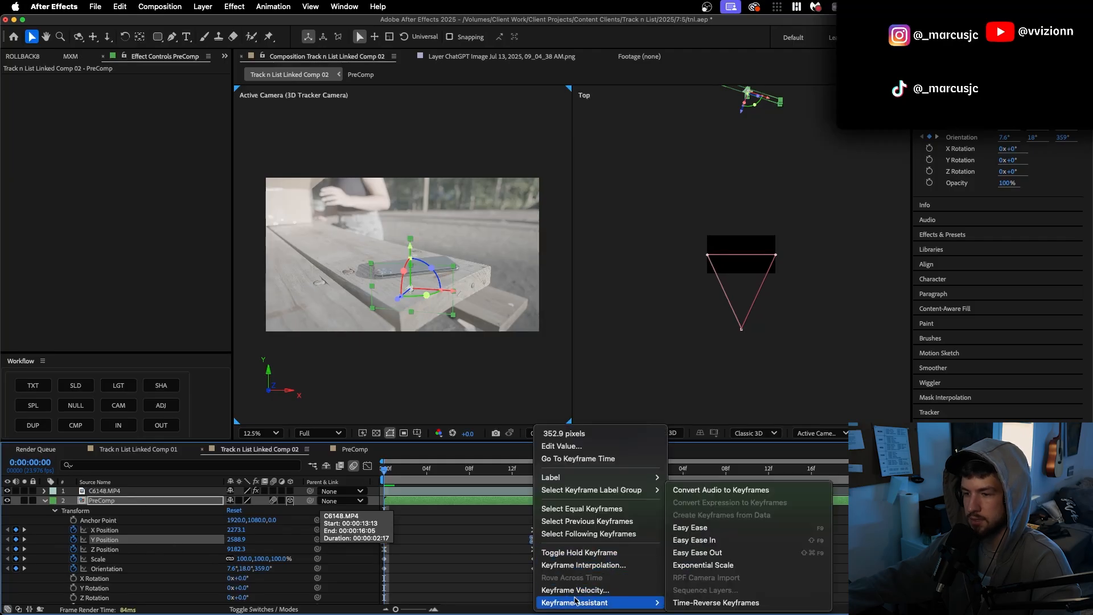
click(690, 527)
Step: Reshape PreComp's Y Position value curve into a steep start and a gradual finish, and preview the rise
click(367, 466)
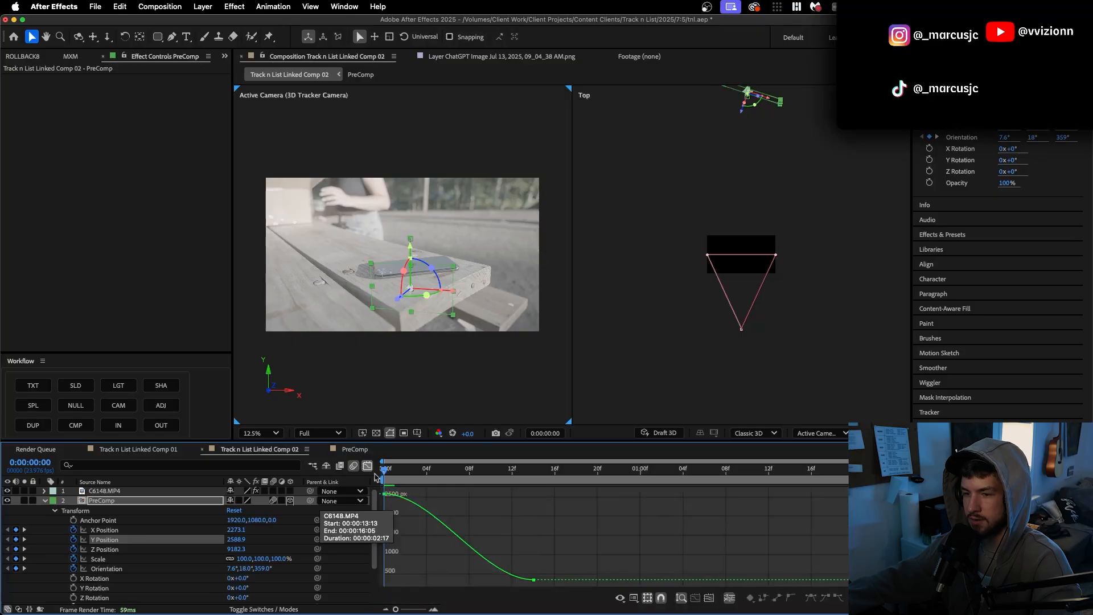
click(391, 501)
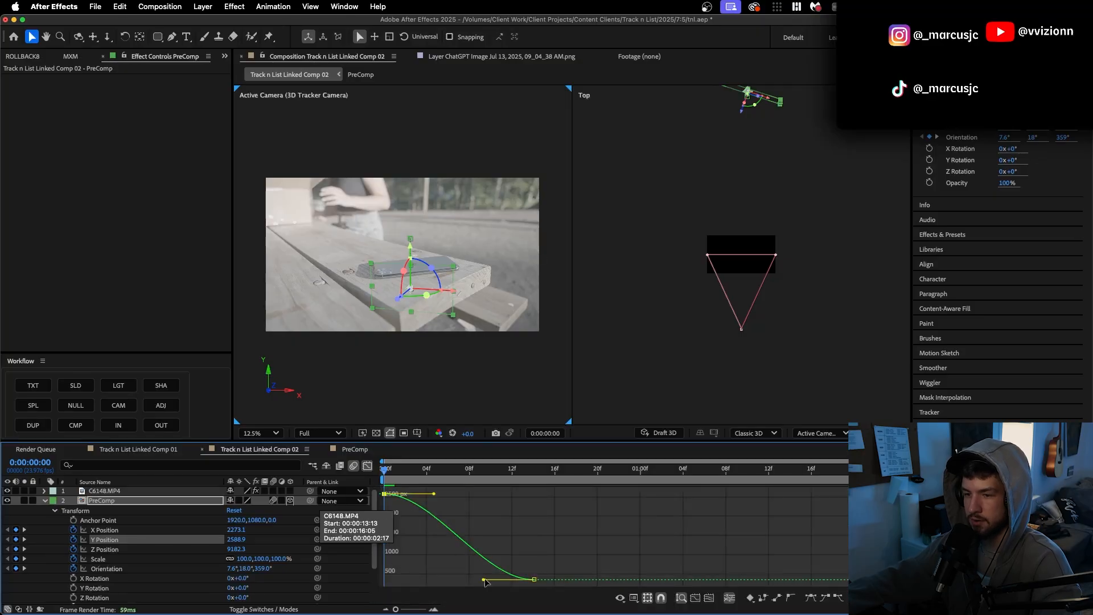
drag(484, 581, 445, 567)
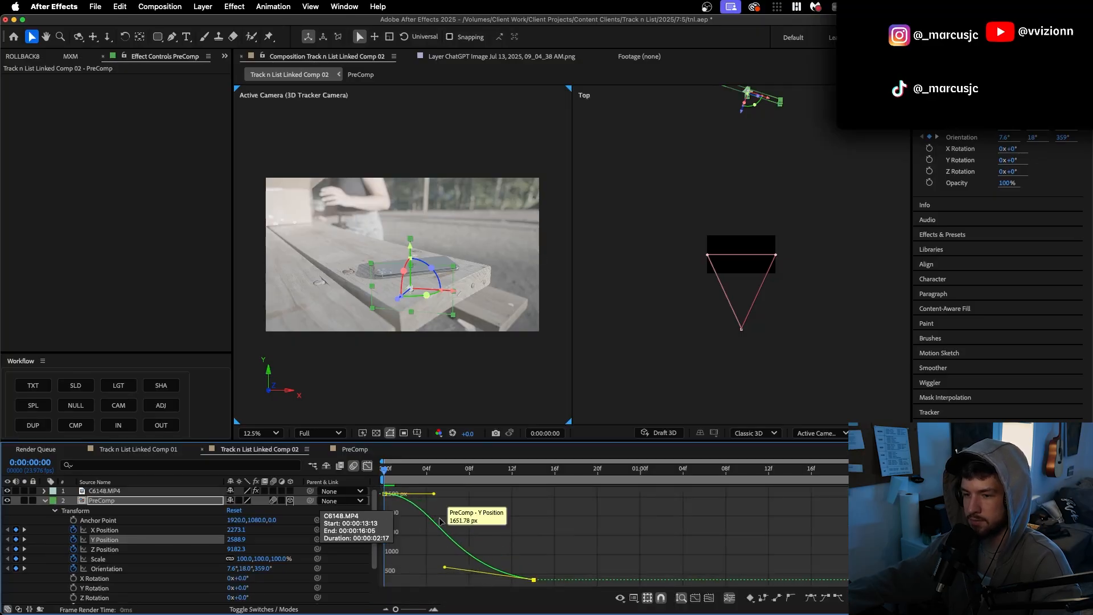
drag(434, 494, 420, 564)
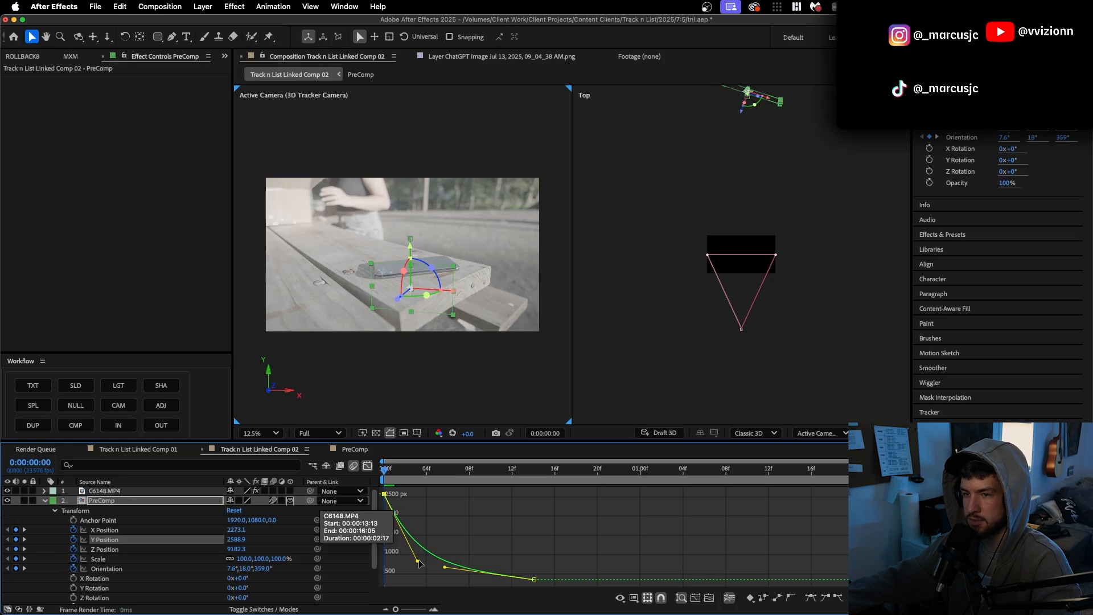
key(space)
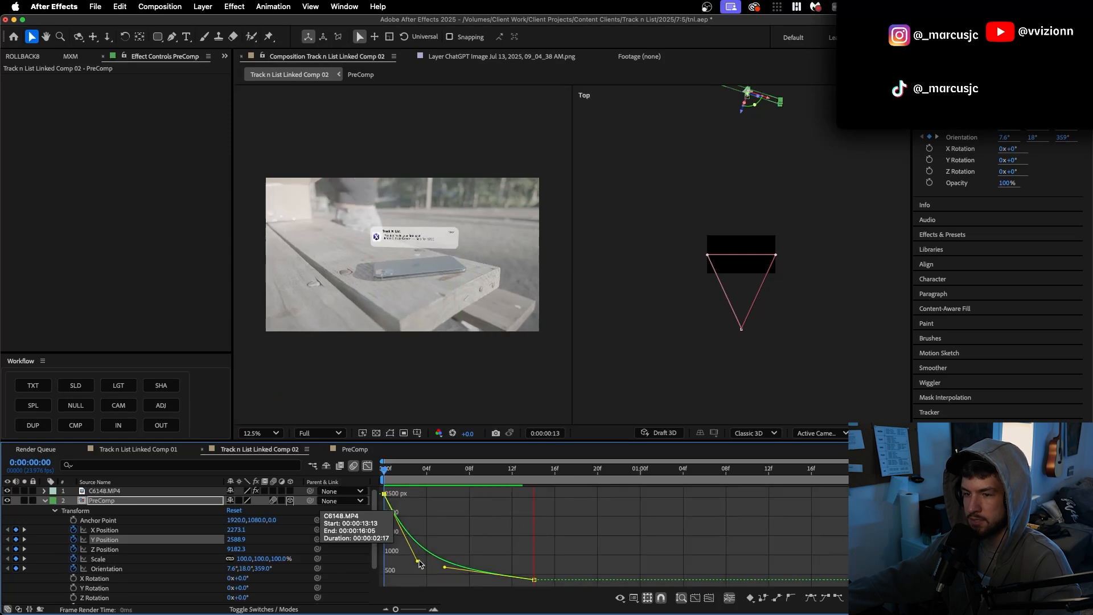
key(space)
Step: Refine the Y Position curve by flattening the last keyframe's handle while keeping the first keyframe's handle steep, and preview the motion
click(445, 571)
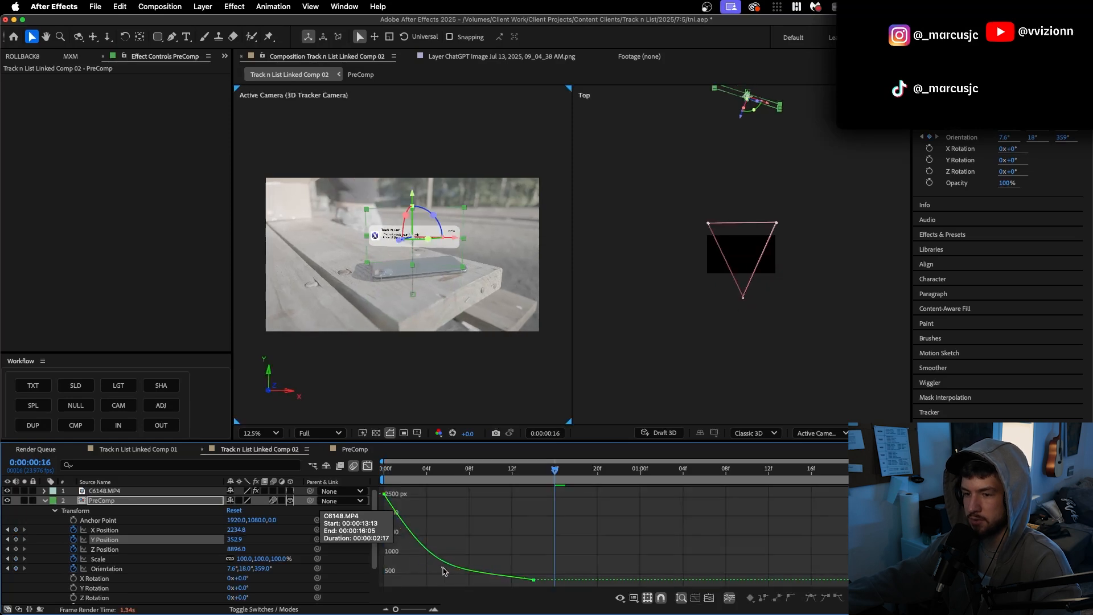
click(452, 570)
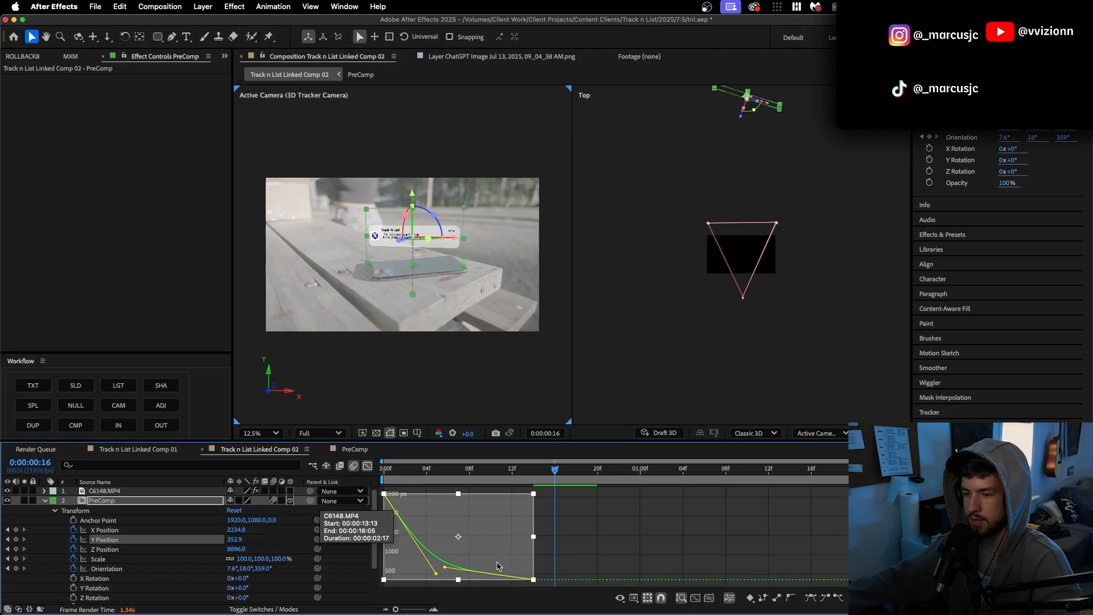
click(589, 565)
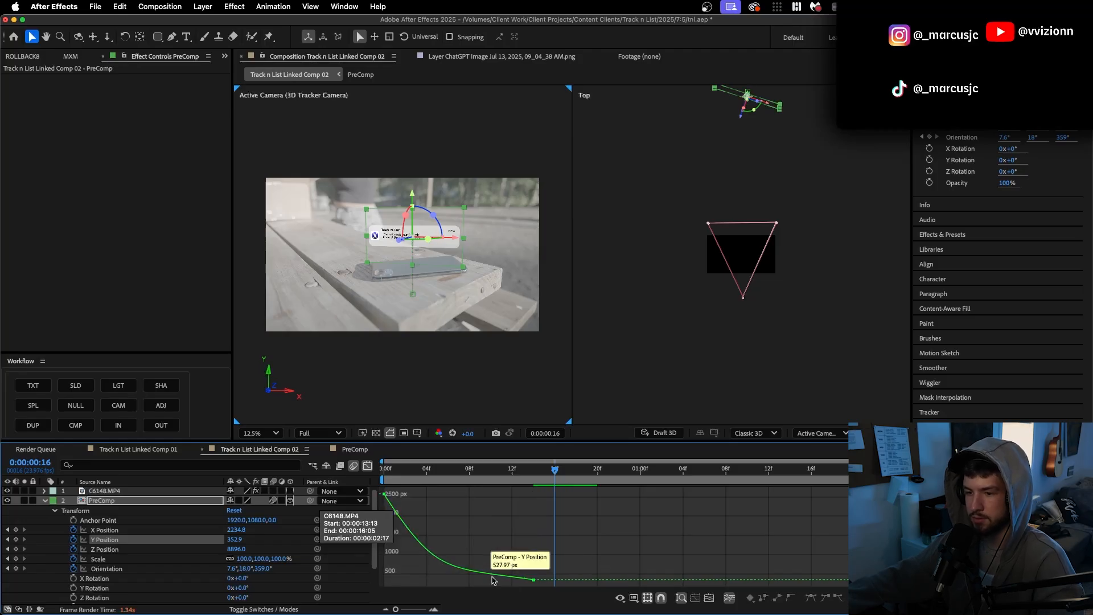
click(534, 581)
drag(451, 573, 420, 562)
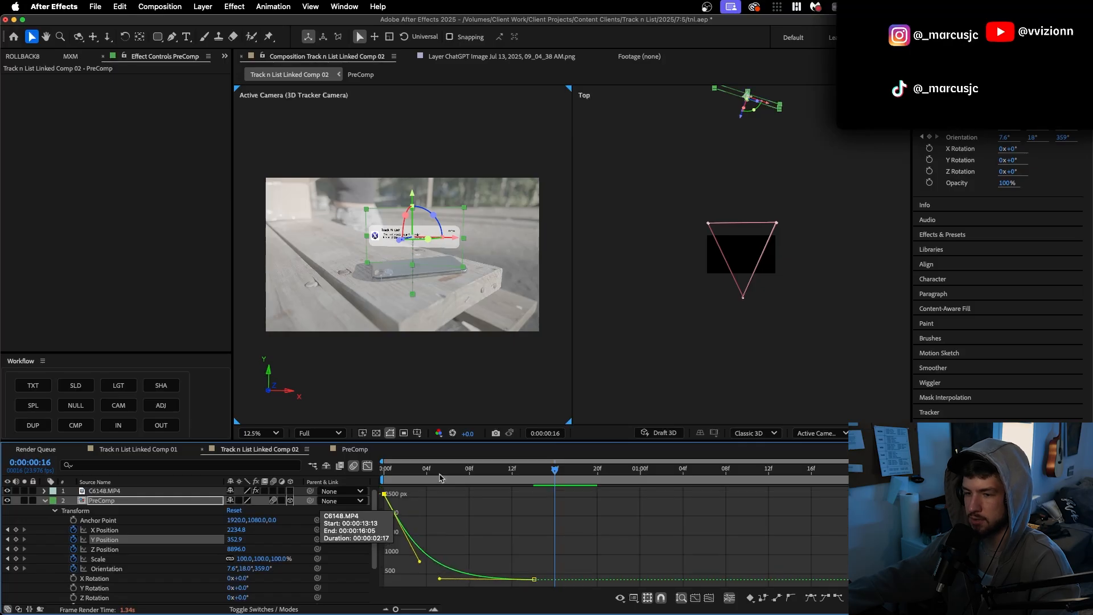
key(space)
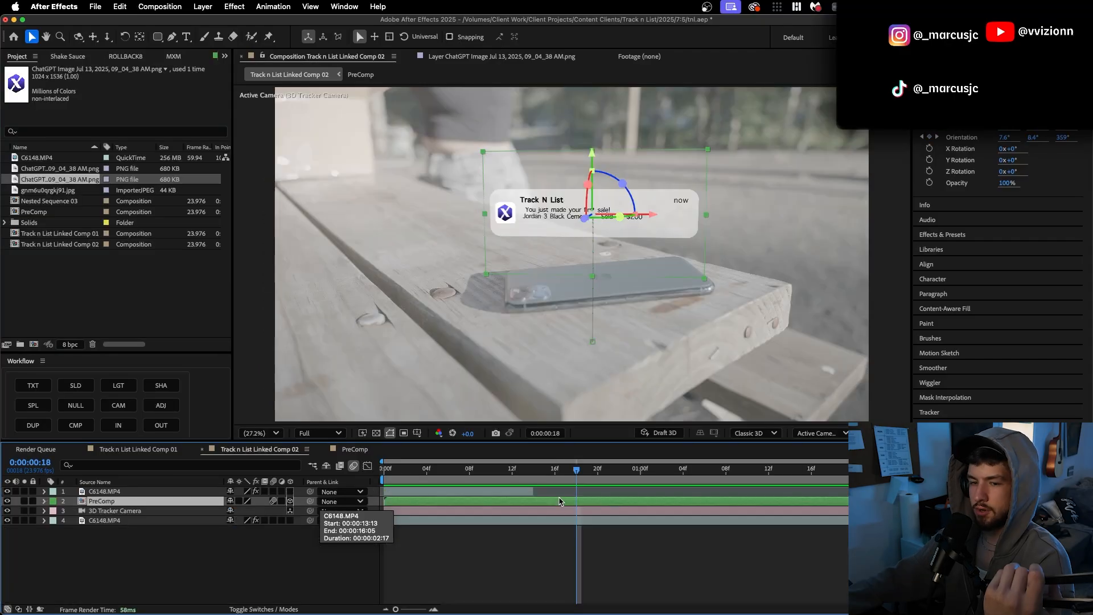
Step: Find the Stylize Glow effect and apply it to the PreComp layer
click(946, 235)
click(961, 116)
text(glow)
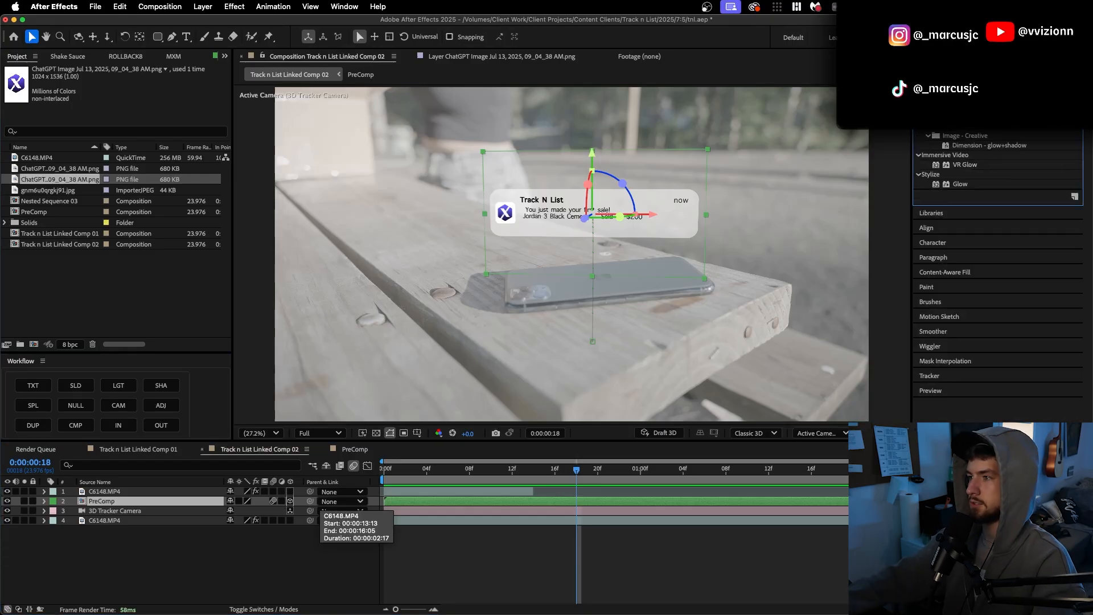
drag(960, 194, 639, 503)
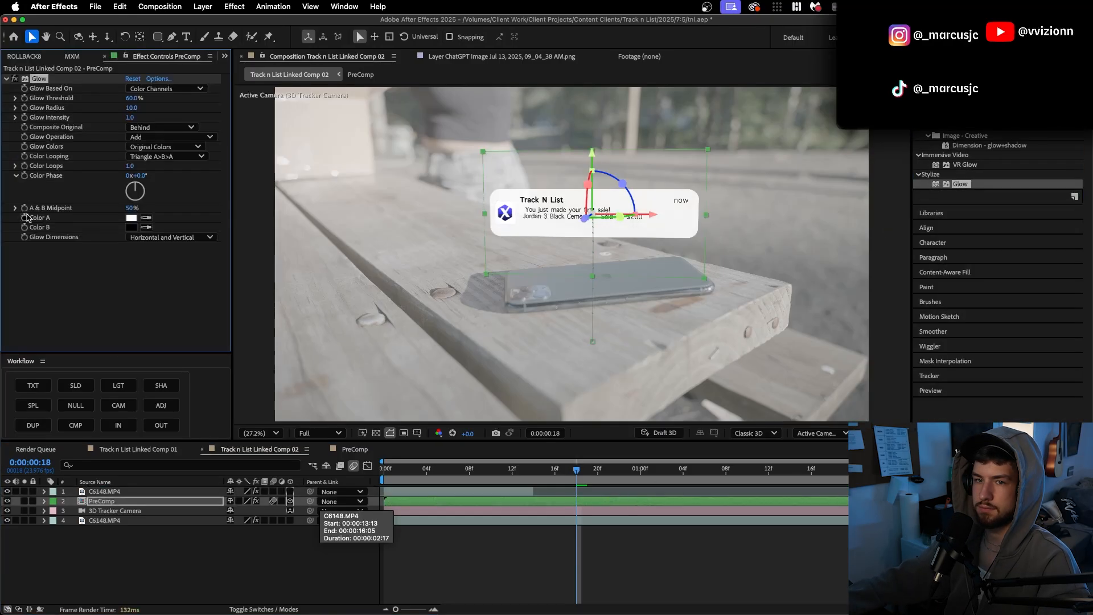